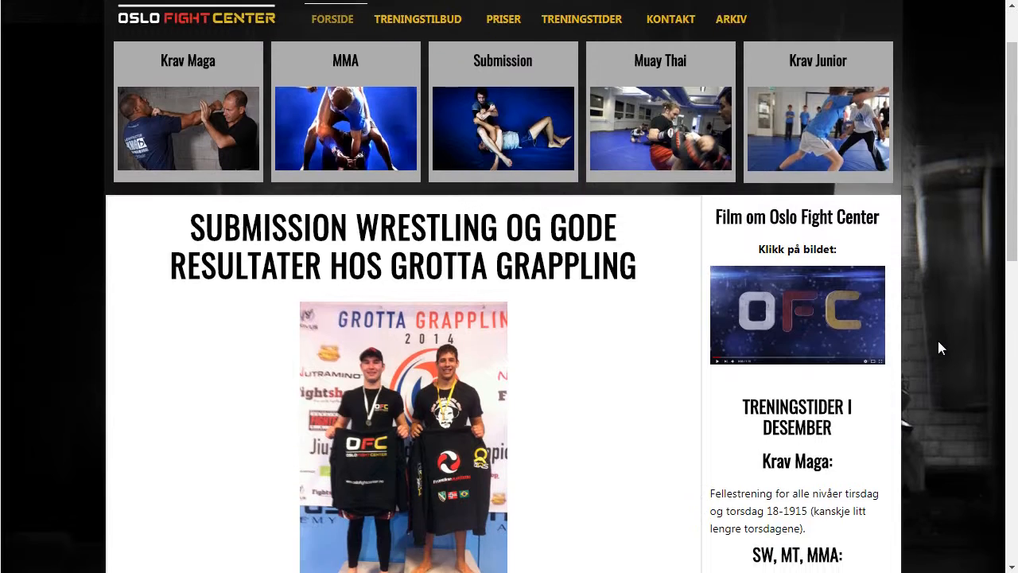
pyautogui.scroll(-6, 938, 342)
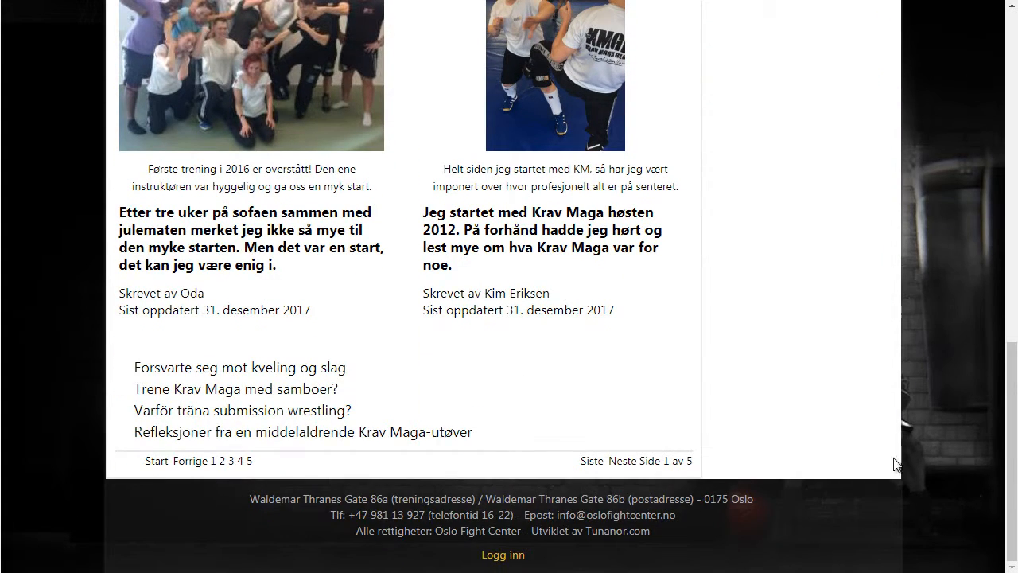
# - Scroll to the front page footer and follow the 'Logg inn' link to the login page
pyautogui.click(502, 554)
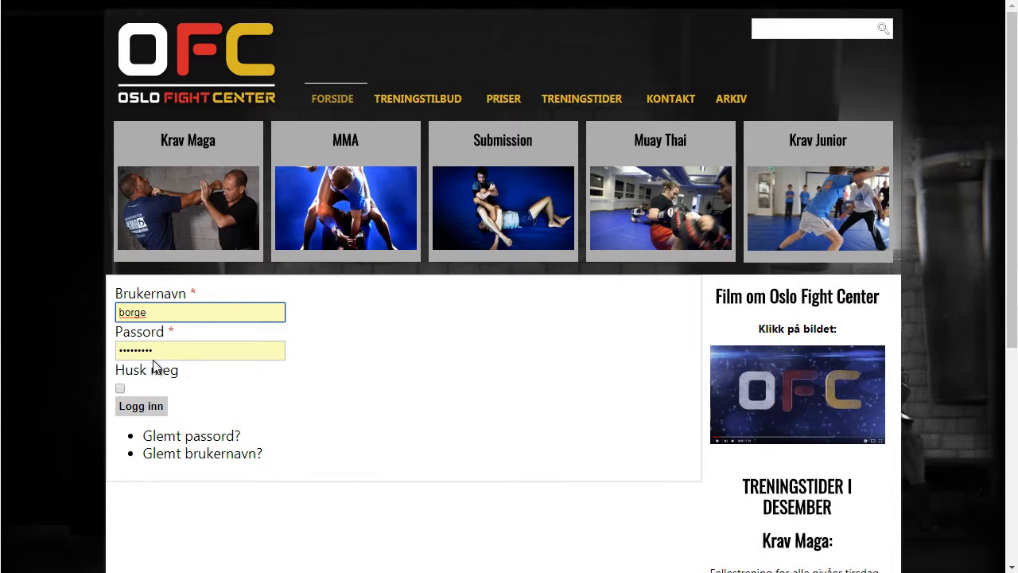
# - Sign in with the prefilled credentials and go to 'Opprett ny artikkel' in the user menu
pyautogui.click(146, 407)
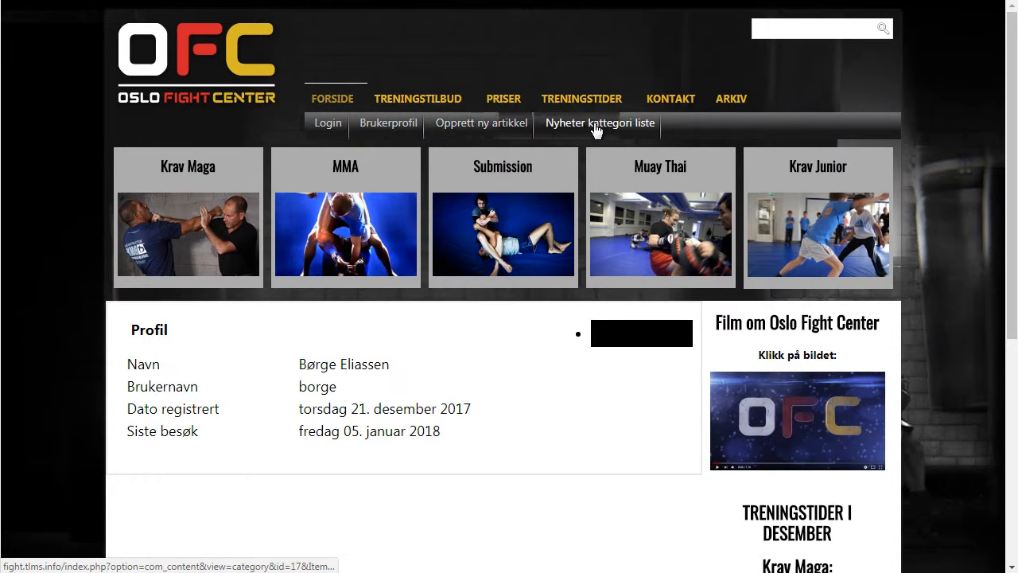
pyautogui.click(499, 127)
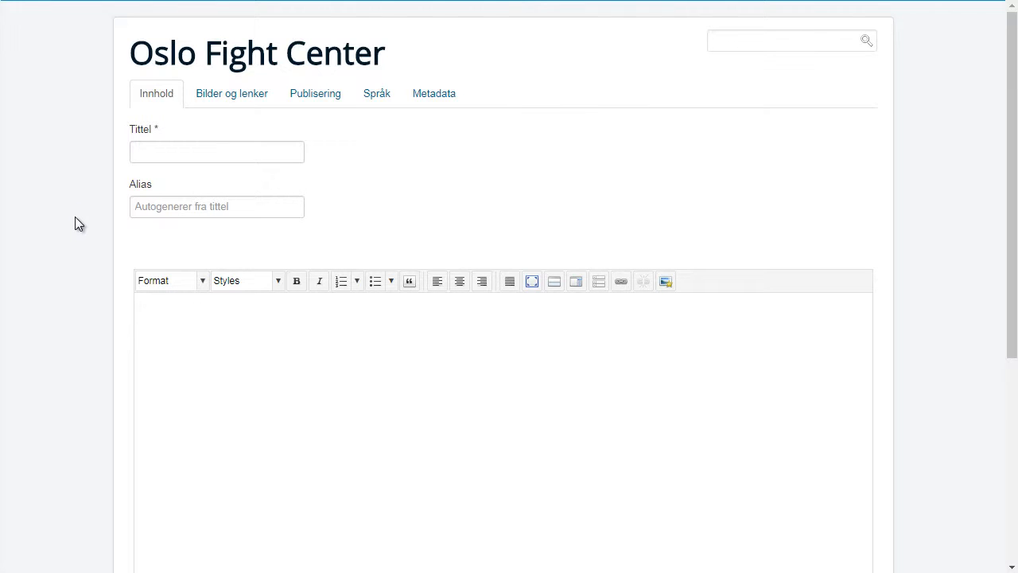
# - Scroll the empty new-article form down to the Lagre/Avbryt buttons and back up
pyautogui.scroll(-5, 75, 217)
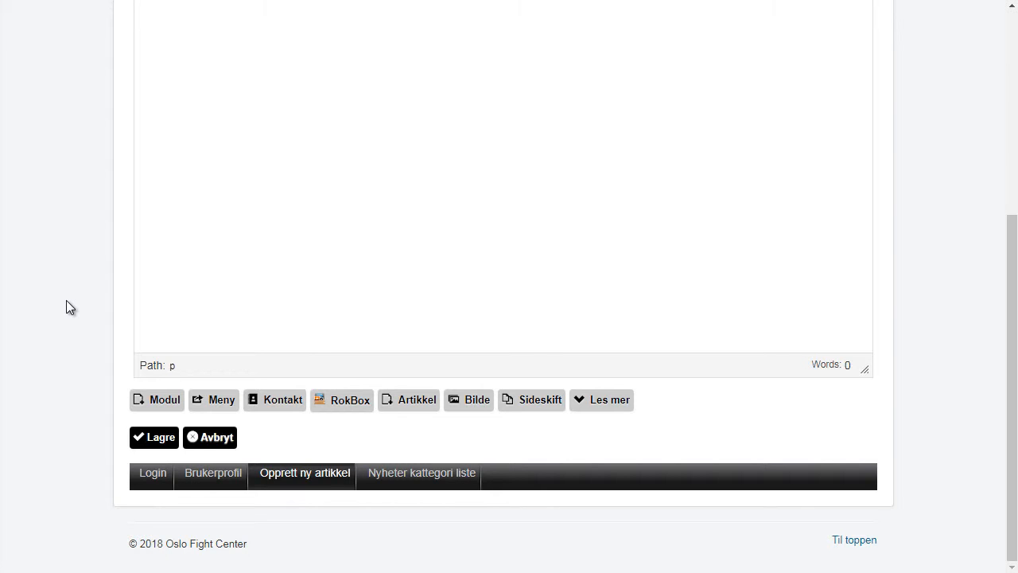
pyautogui.scroll(5, 66, 300)
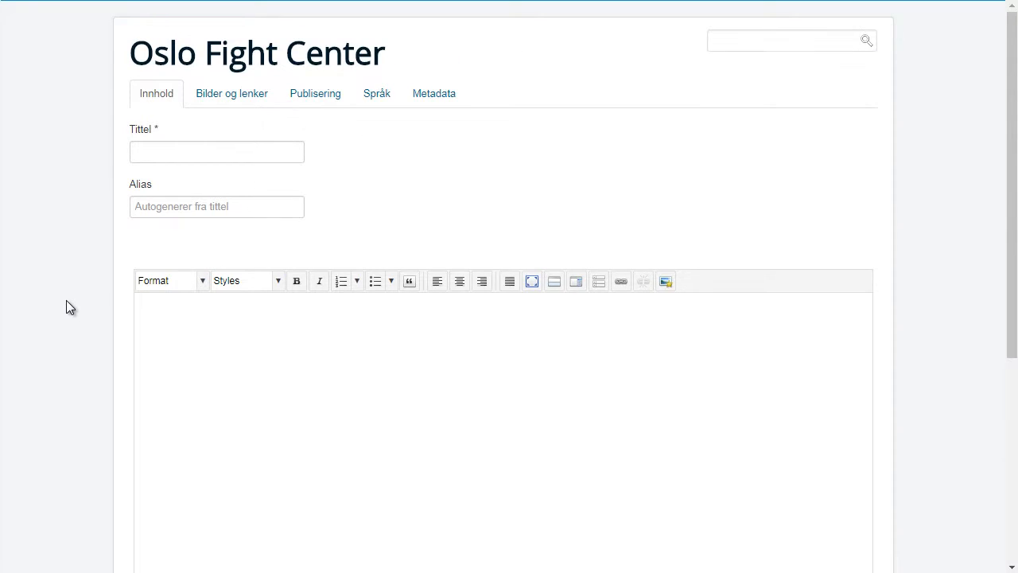
# - Copy the 'Mixed martial arts' heading from the Wikipedia tab and return to the article form
pyautogui.click(676, 0)
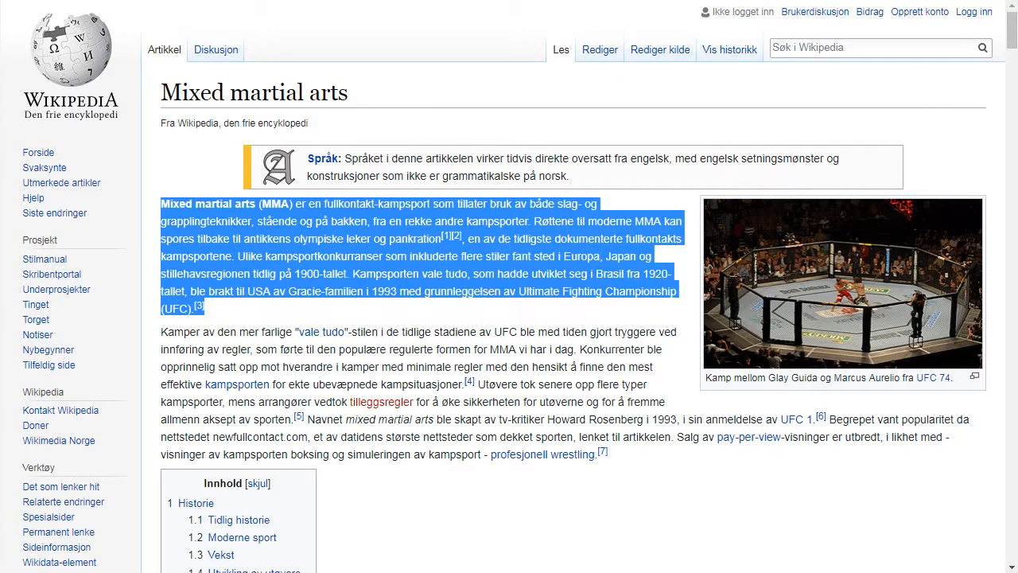
pyautogui.moveTo(354, 101); pyautogui.dragTo(164, 93)
pyautogui.rightClick(192, 85)
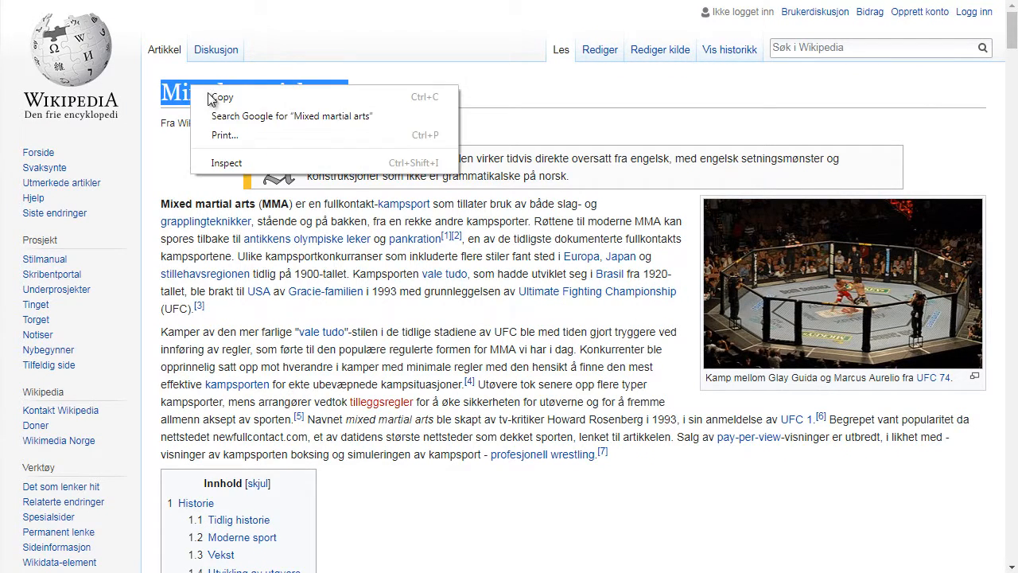
pyautogui.click(219, 102)
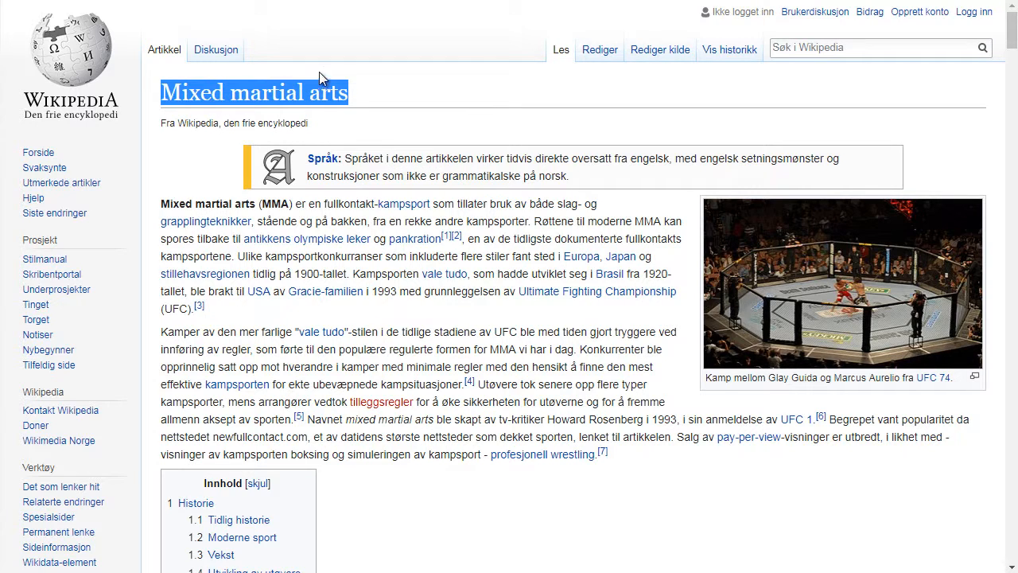
pyautogui.click(521, 0)
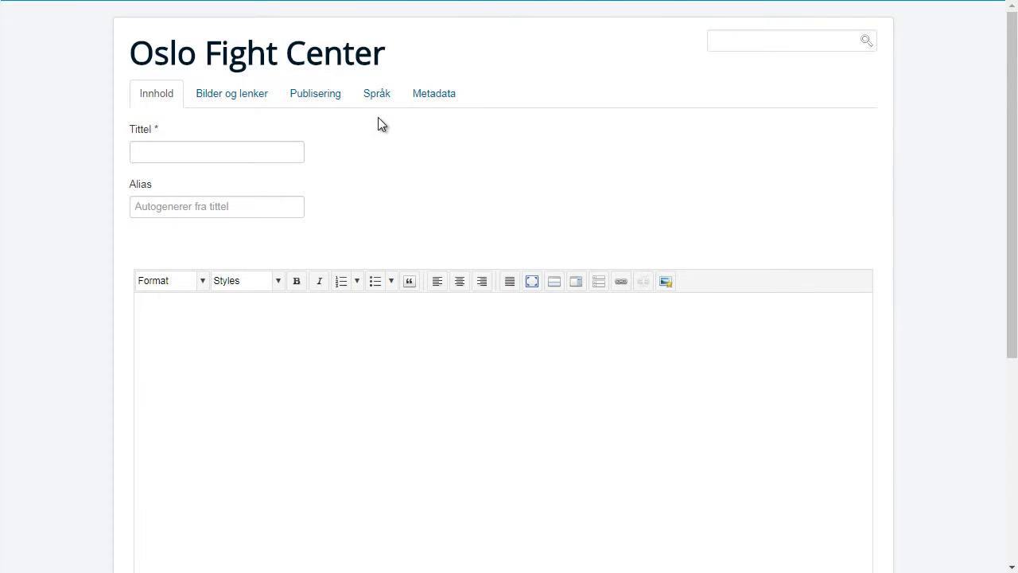
# - Title the article 'Test Mixed martial arts', copy Wikipedia's opening paragraph, and bring up Notepad++
pyautogui.click(237, 156)
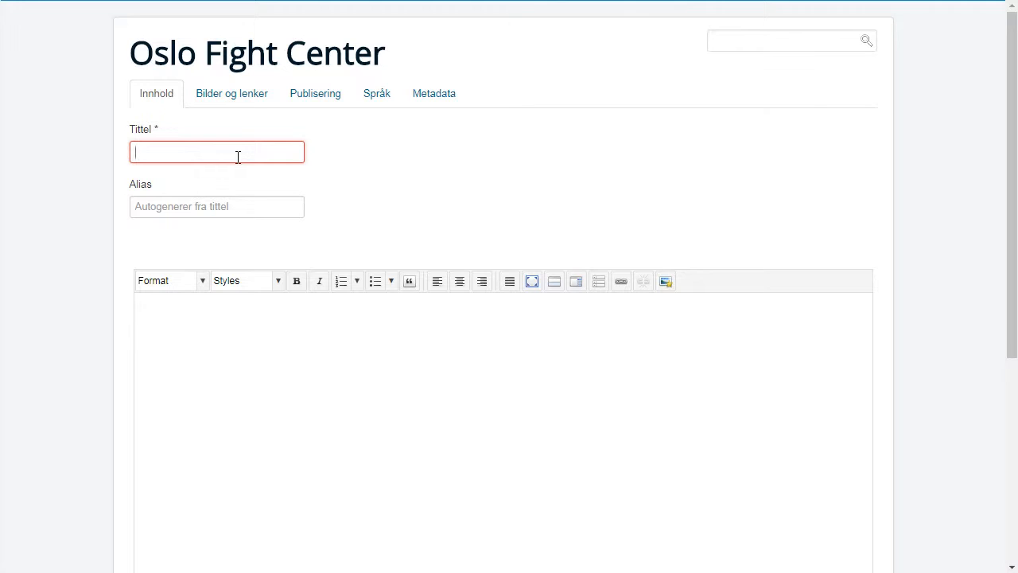
pyautogui.write('Test')
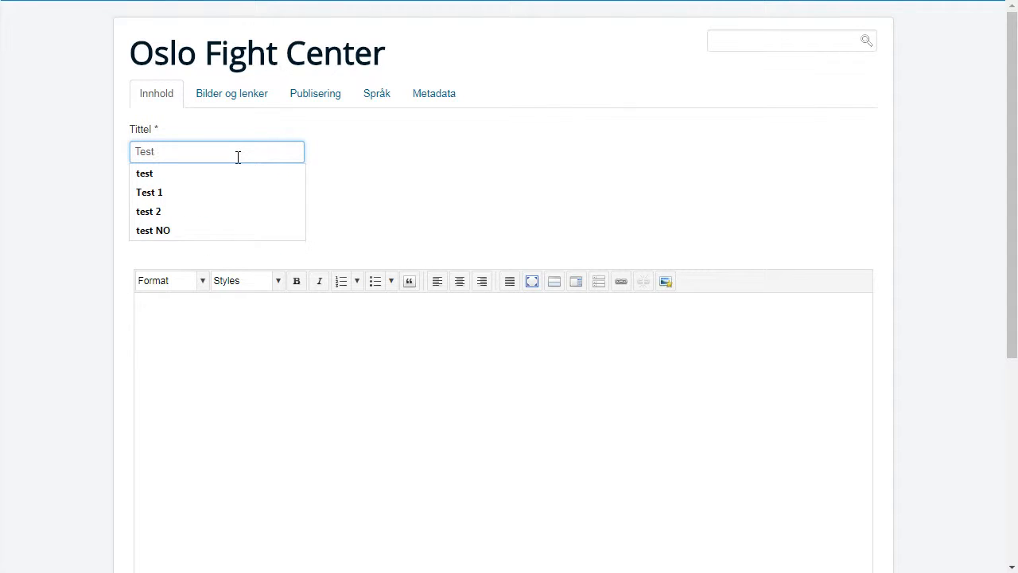
pyautogui.write(' Mixed martial arts')
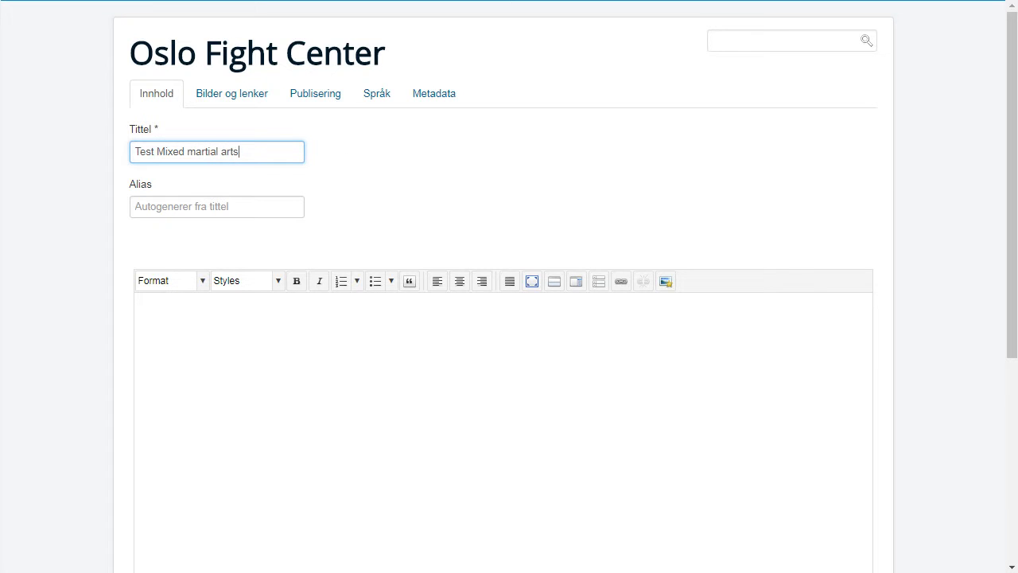
pyautogui.click(697, 0)
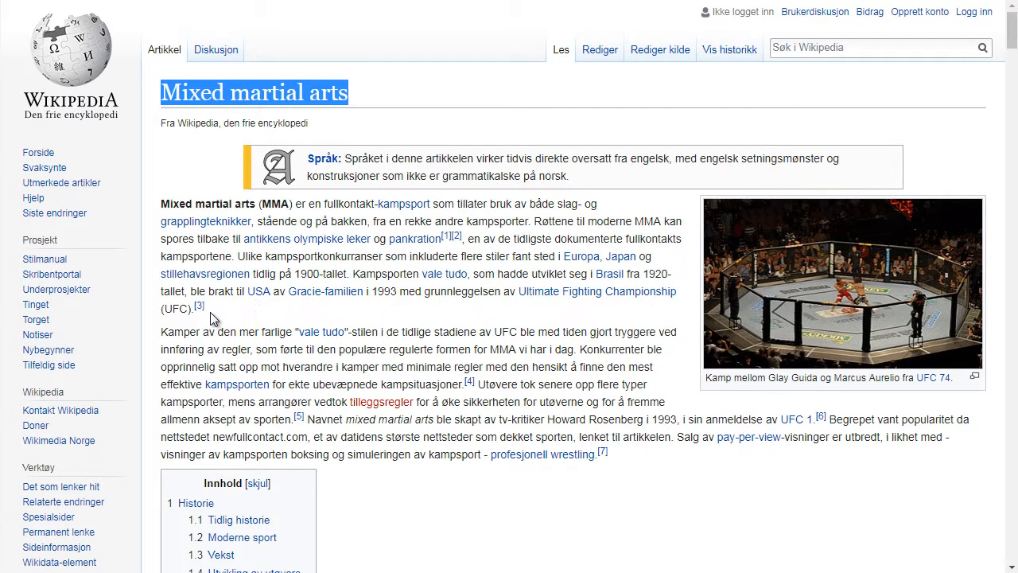
pyautogui.moveTo(215, 316); pyautogui.dragTo(166, 205)
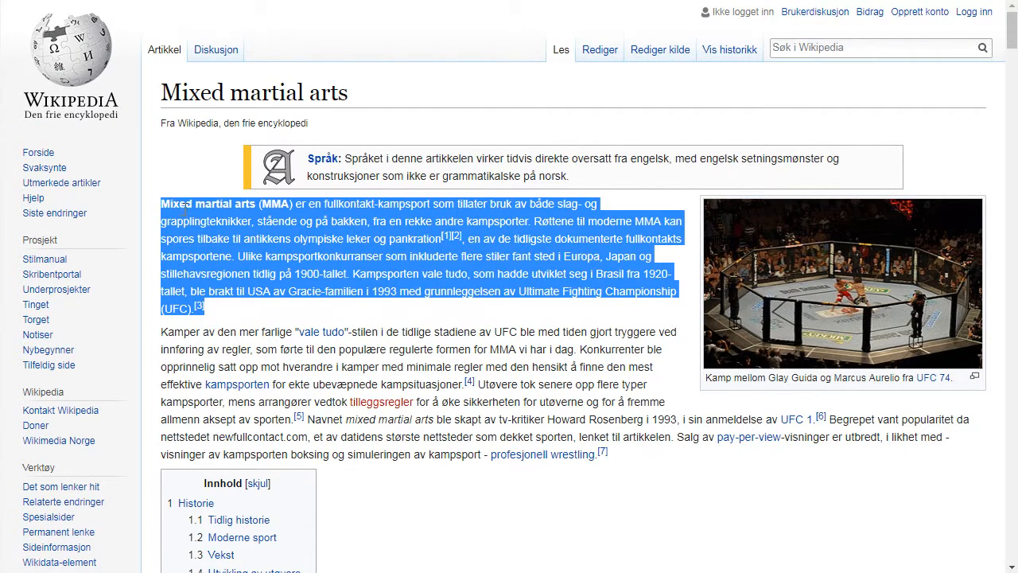
pyautogui.rightClick(185, 207)
pyautogui.click(227, 221)
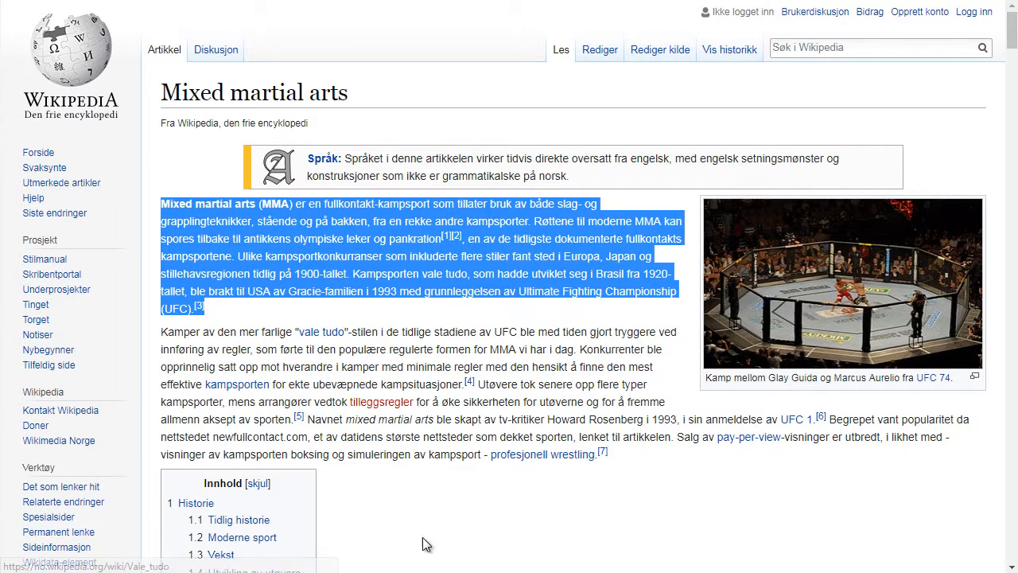
pyautogui.hotkey('alt', 'Tab')
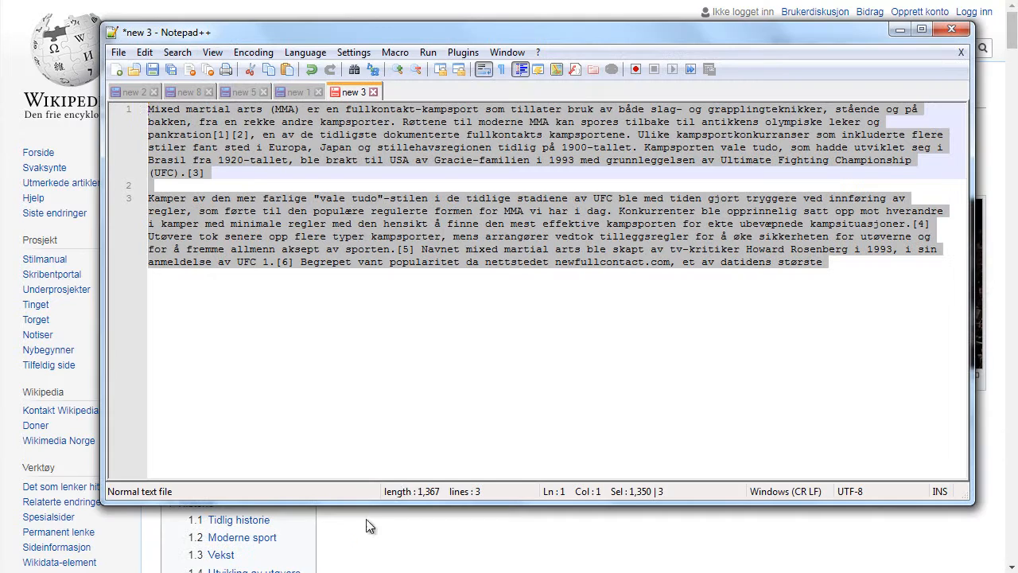
# - Trim the Notepad++ text to the opening MMA paragraph, select it, and minimize Notepad++
pyautogui.click(835, 267)
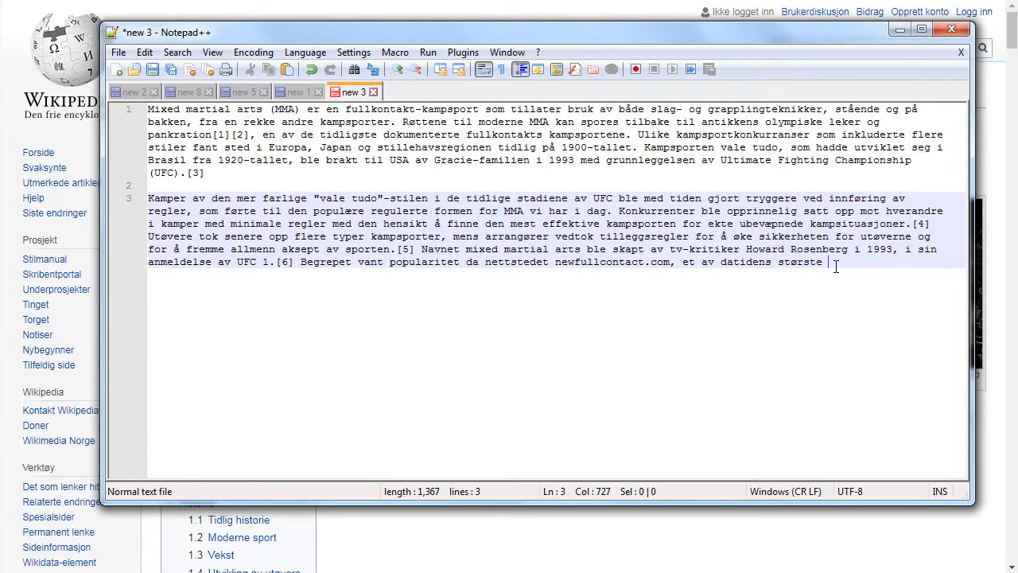
pyautogui.moveTo(835, 266); pyautogui.dragTo(112, 104)
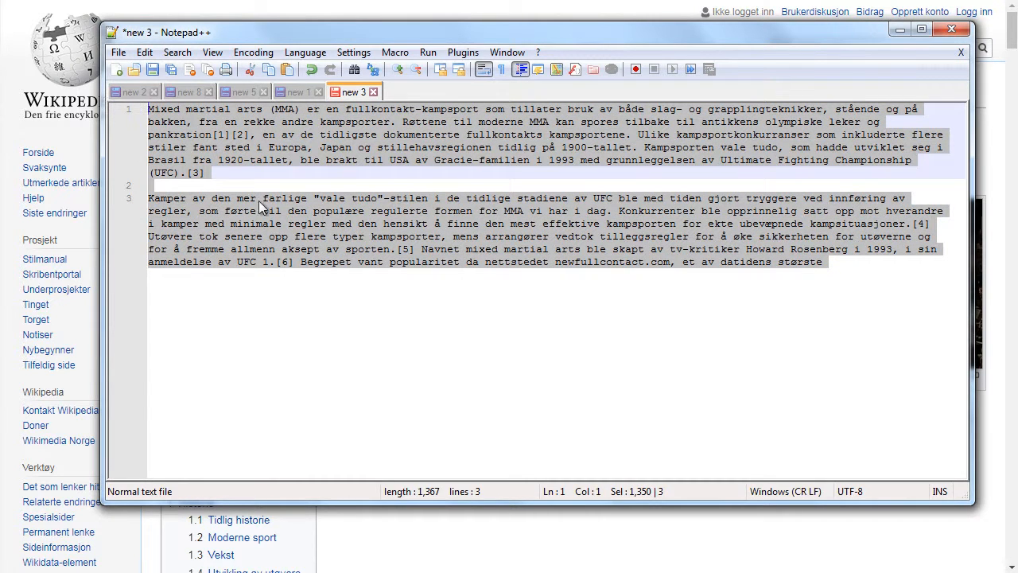
pyautogui.hotkey('ctrl', 'z')
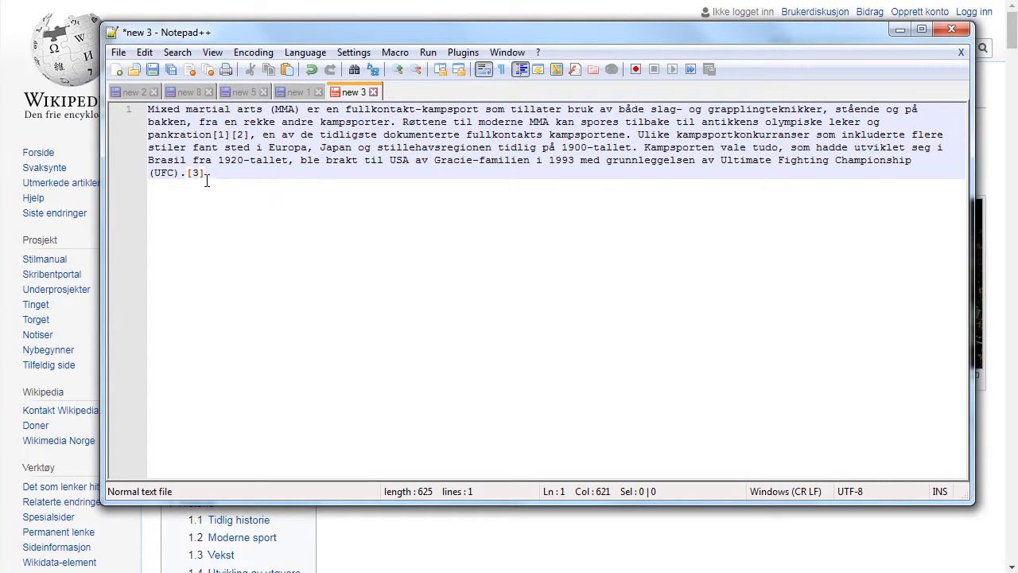
pyautogui.moveTo(206, 173); pyautogui.dragTo(143, 111)
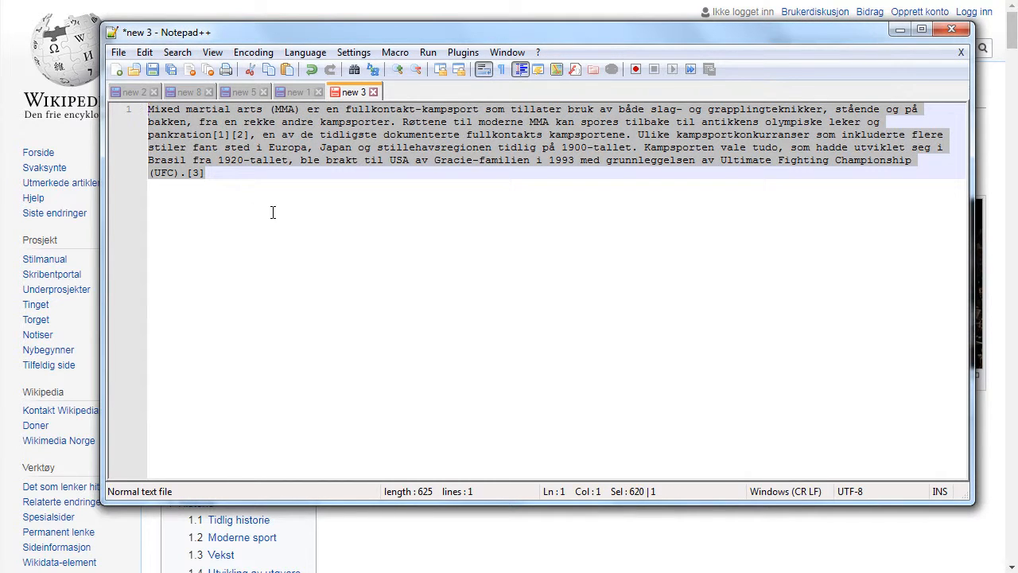
pyautogui.click(898, 31)
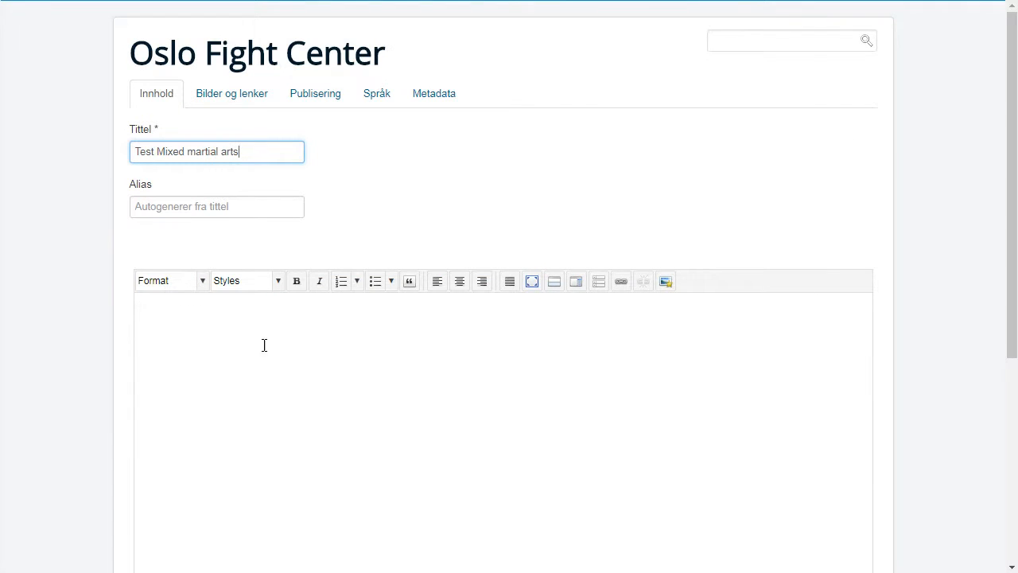
# - Paste the MMA paragraph into the article body and insert a read-more break after the first sentence
pyautogui.click(248, 337)
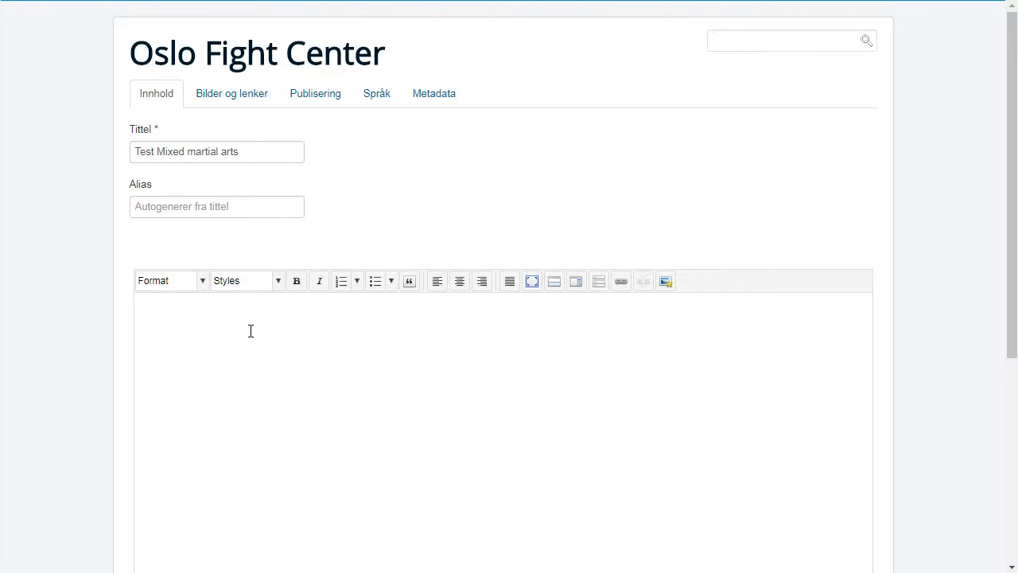
pyautogui.hotkey('ctrl', 'v')
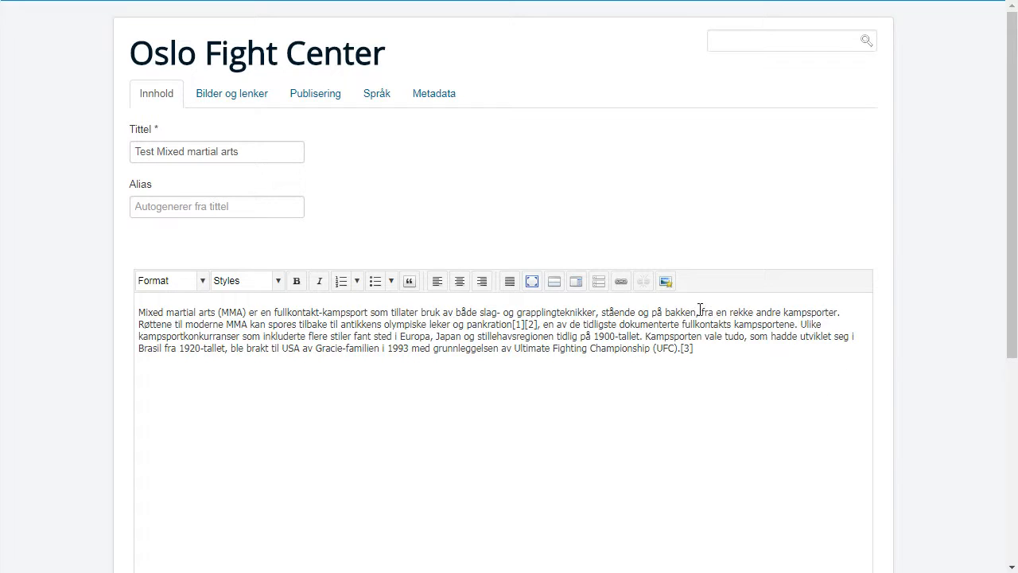
pyautogui.click(555, 283)
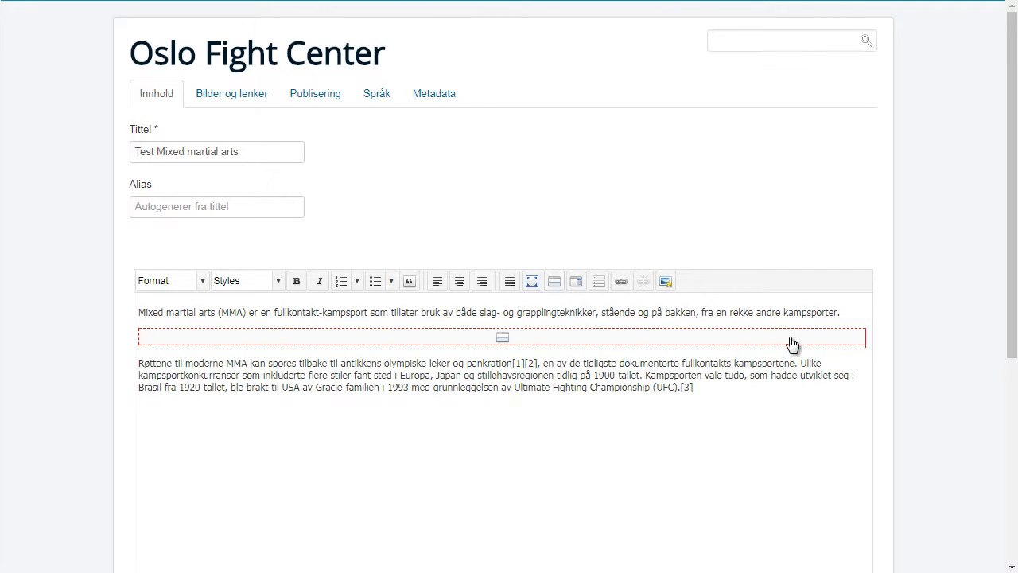
# - Make the intro sentence above the read-more break bold, then show the 'Bilder og lenker' settings
pyautogui.moveTo(847, 316); pyautogui.dragTo(136, 315)
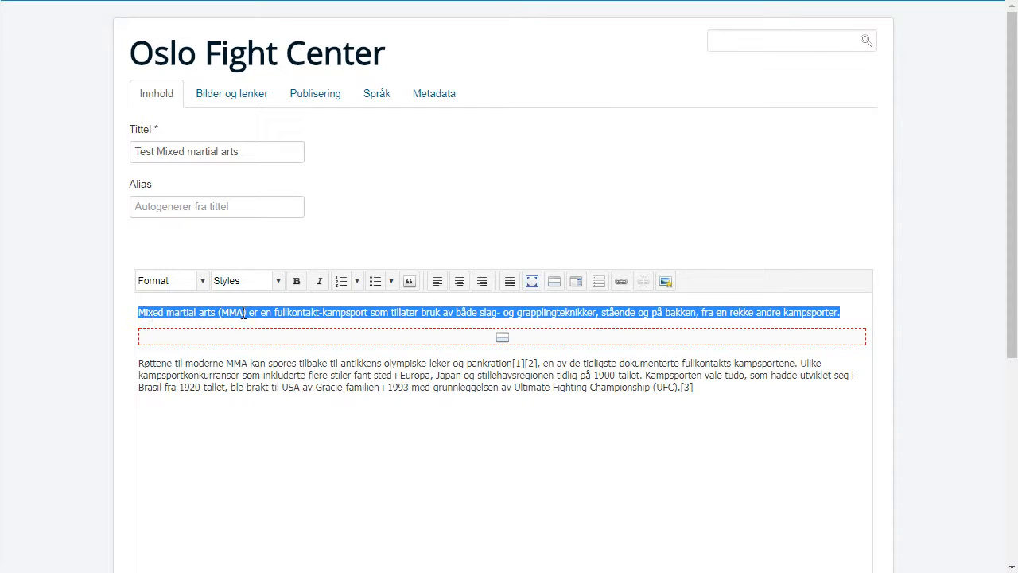
pyautogui.click(296, 282)
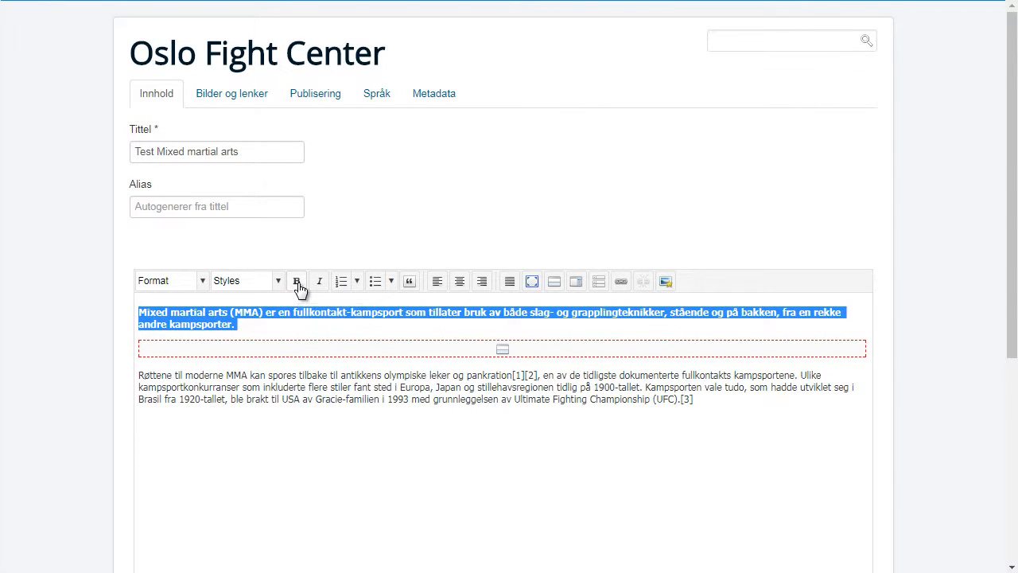
pyautogui.click(265, 324)
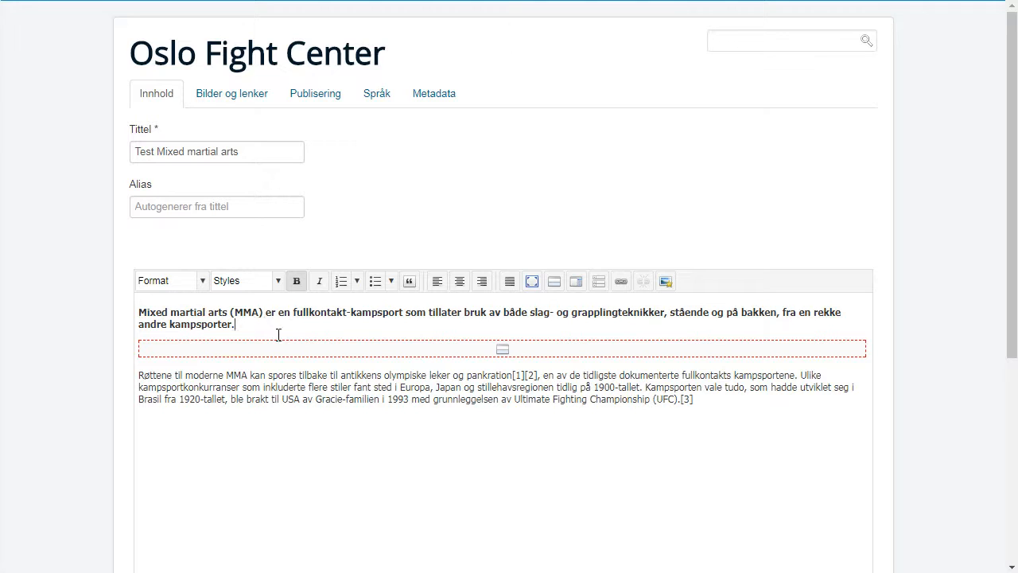
pyautogui.click(239, 101)
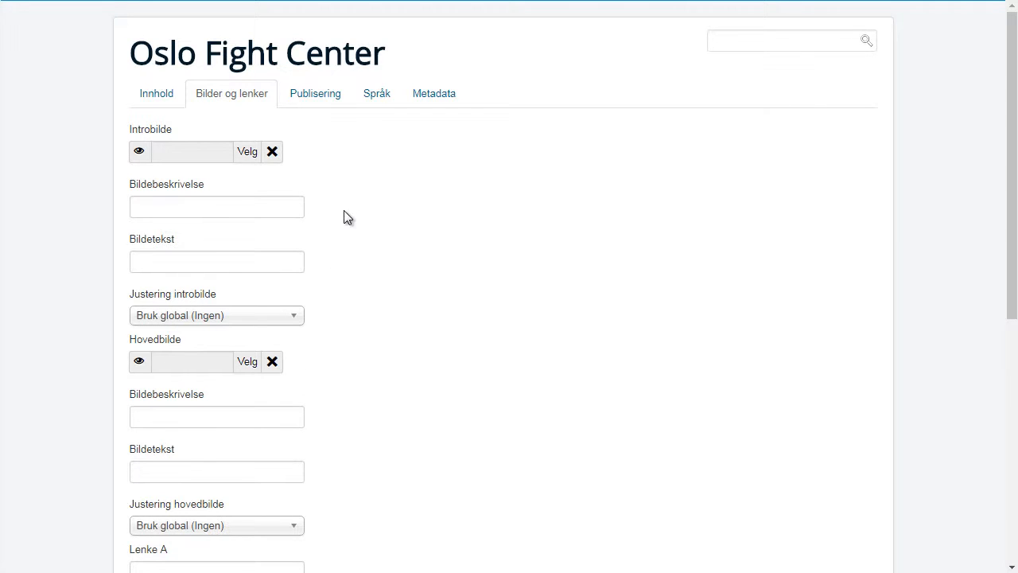
# - Set the intro image to images/MMA/800px-UFC_74_Respect_Bout.jpg from the MMA folder
pyautogui.click(249, 154)
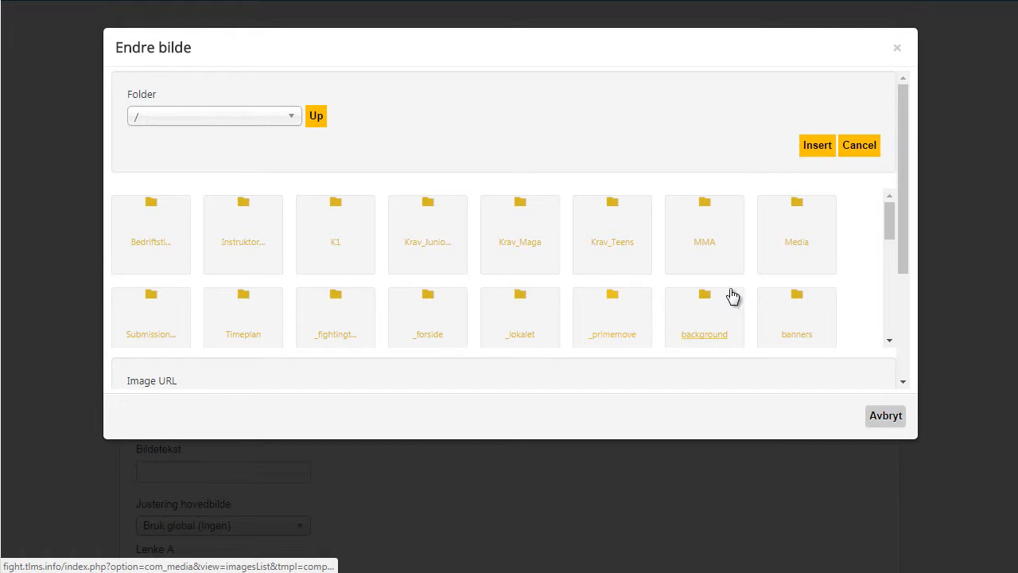
pyautogui.click(705, 247)
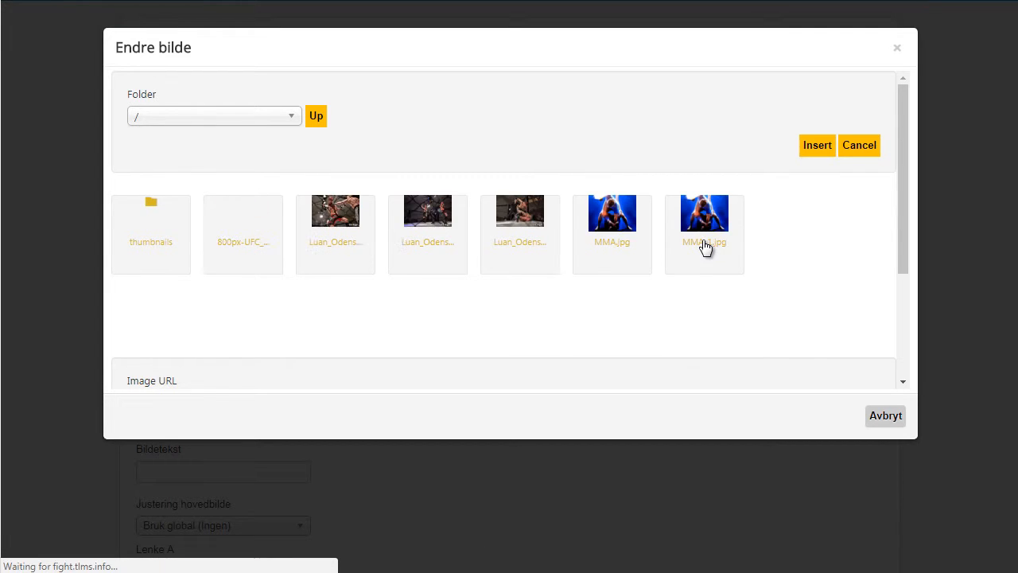
pyautogui.click(244, 220)
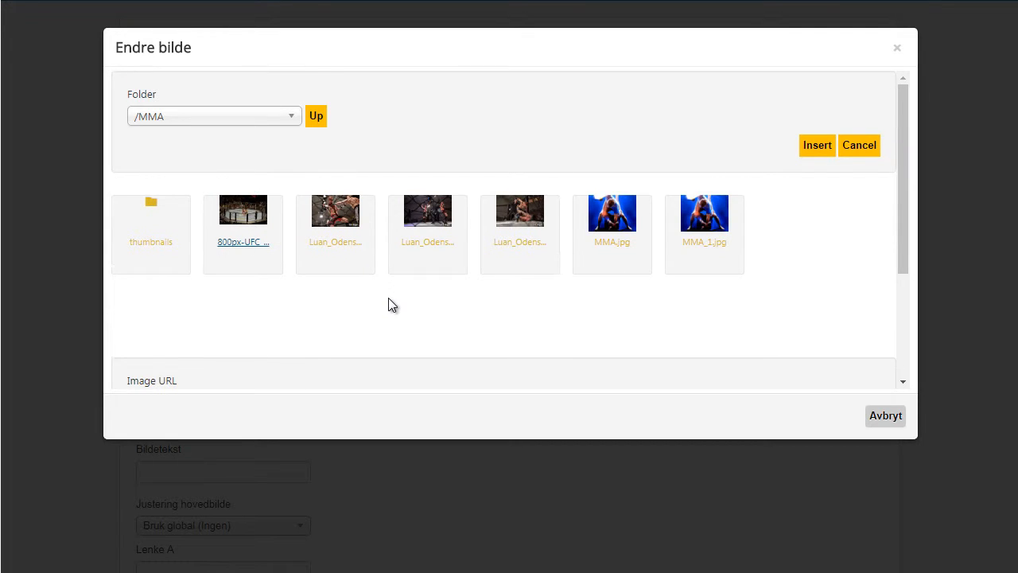
pyautogui.scroll(-2, 388, 297)
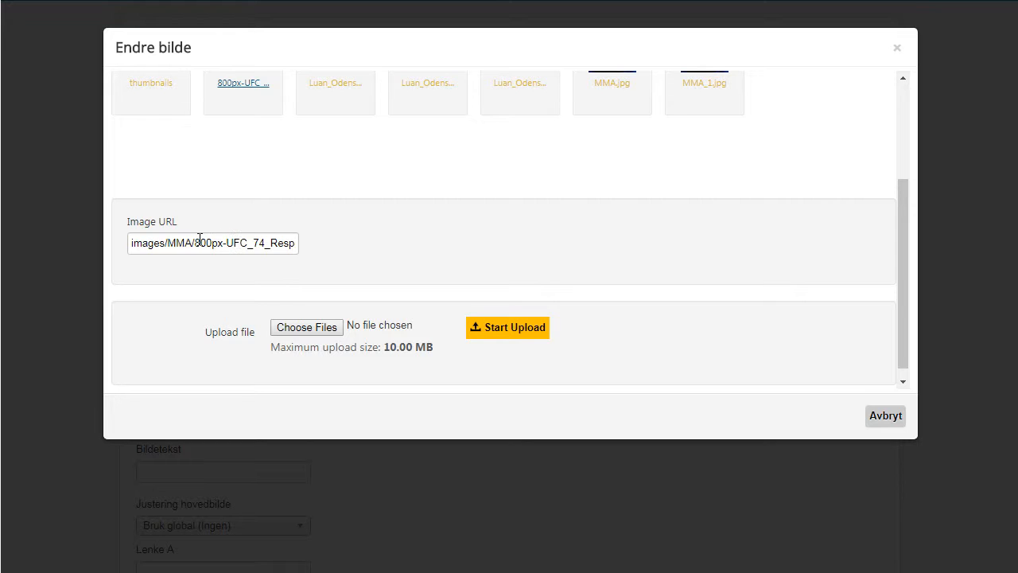
pyautogui.moveTo(196, 242); pyautogui.dragTo(328, 248)
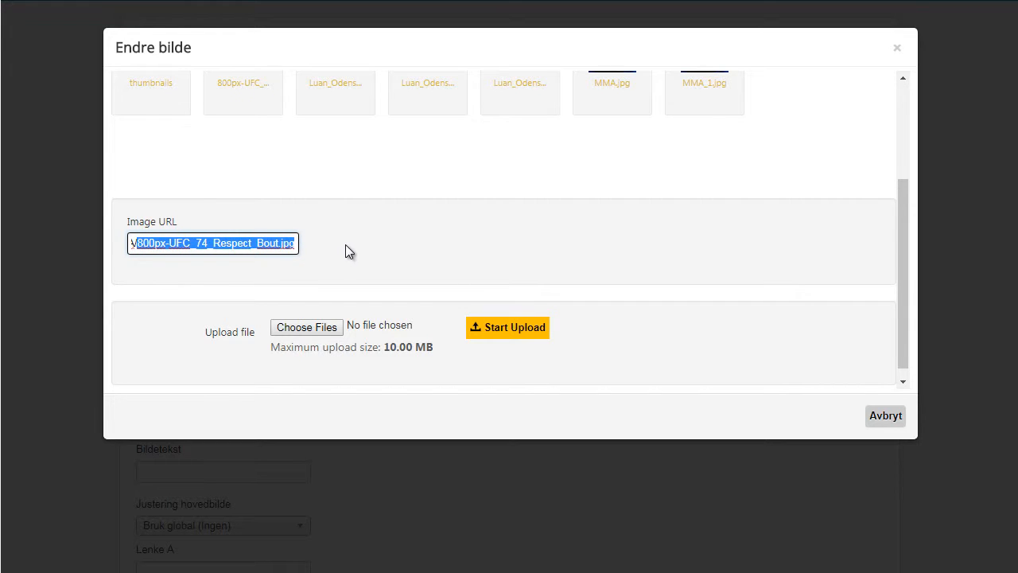
pyautogui.click(347, 249)
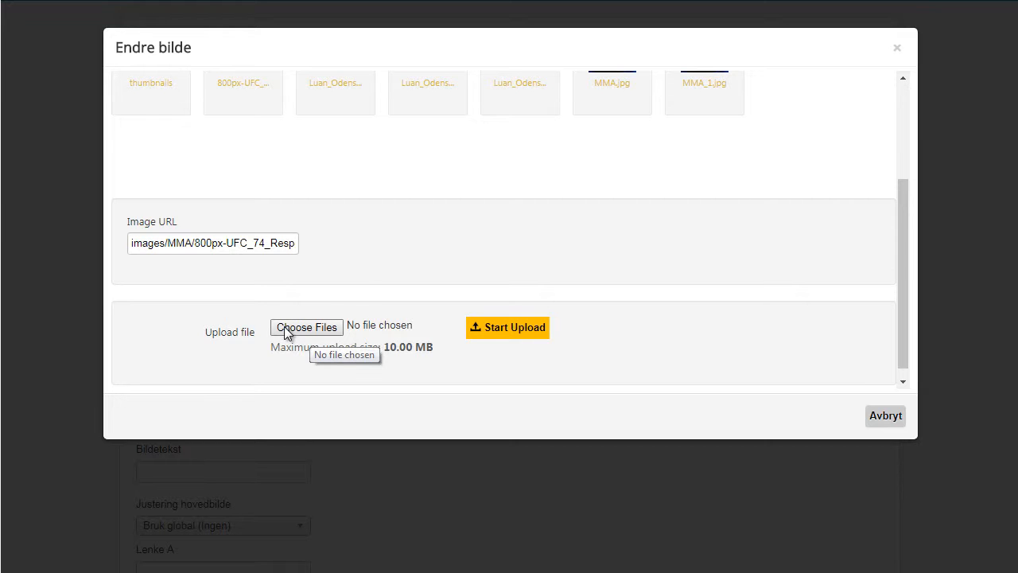
pyautogui.scroll(4, 477, 187)
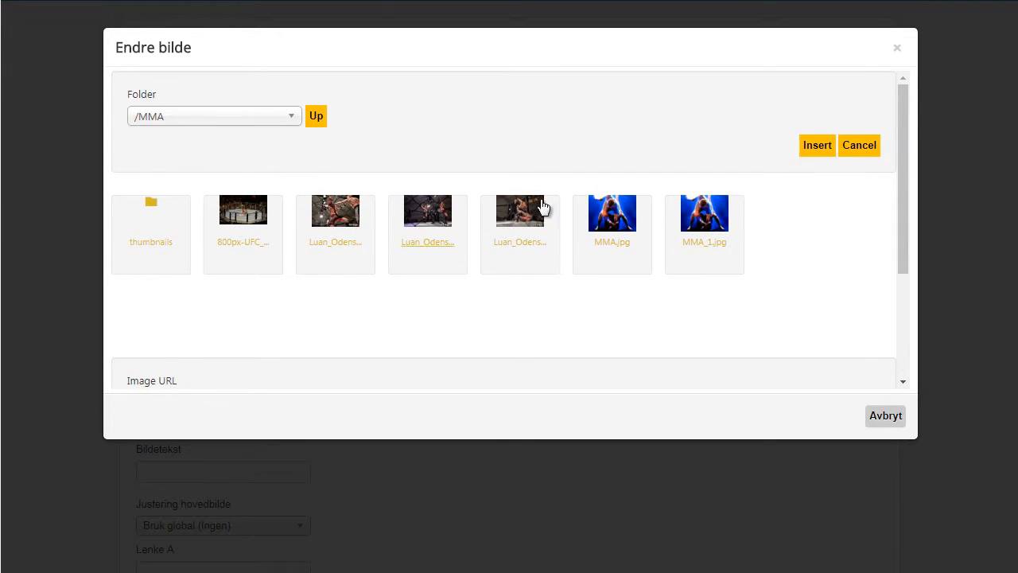
pyautogui.click(817, 148)
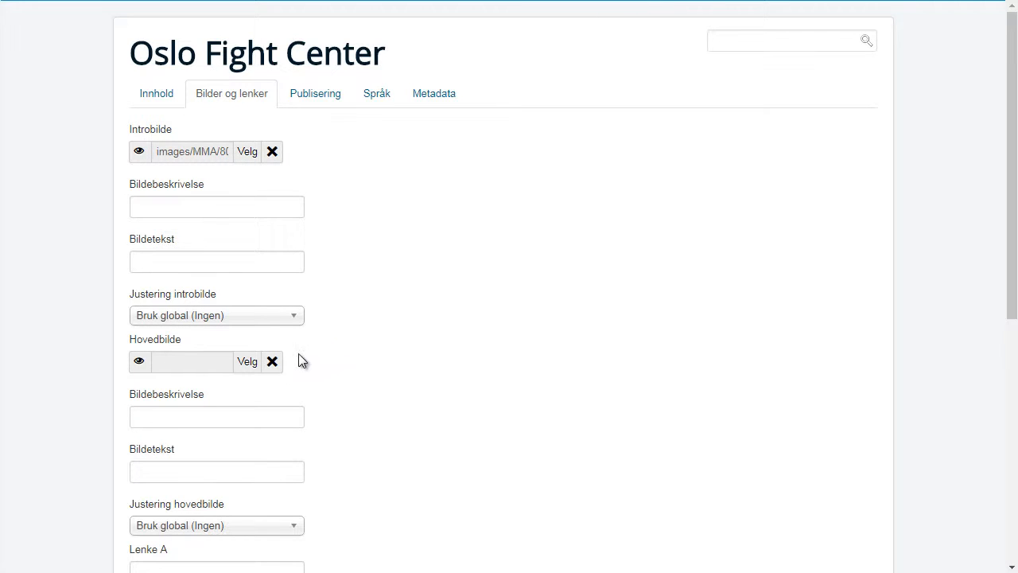
# - Set the full article image to the same 800px UFC 74 photo from the MMA folder
pyautogui.click(247, 361)
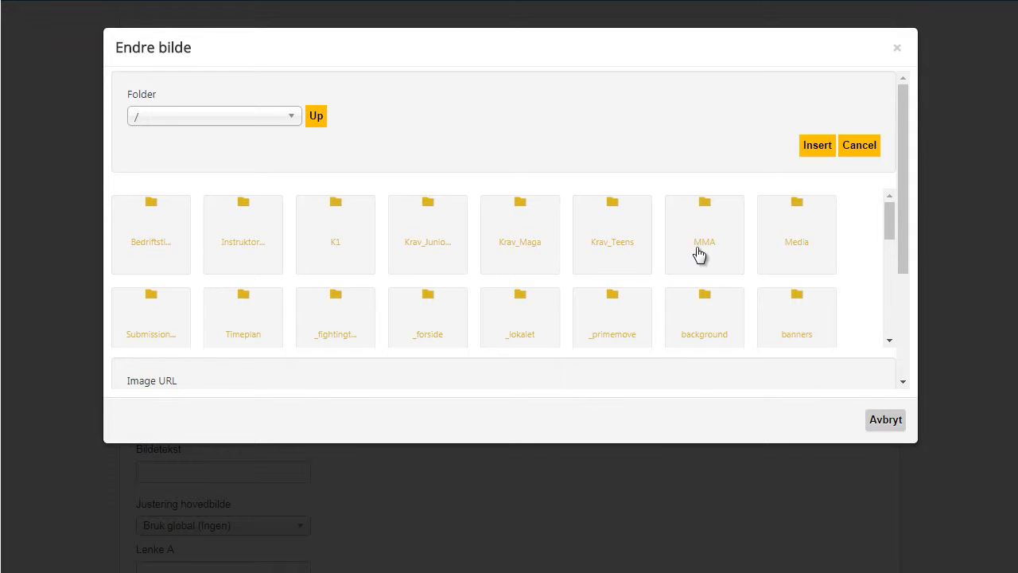
pyautogui.click(711, 243)
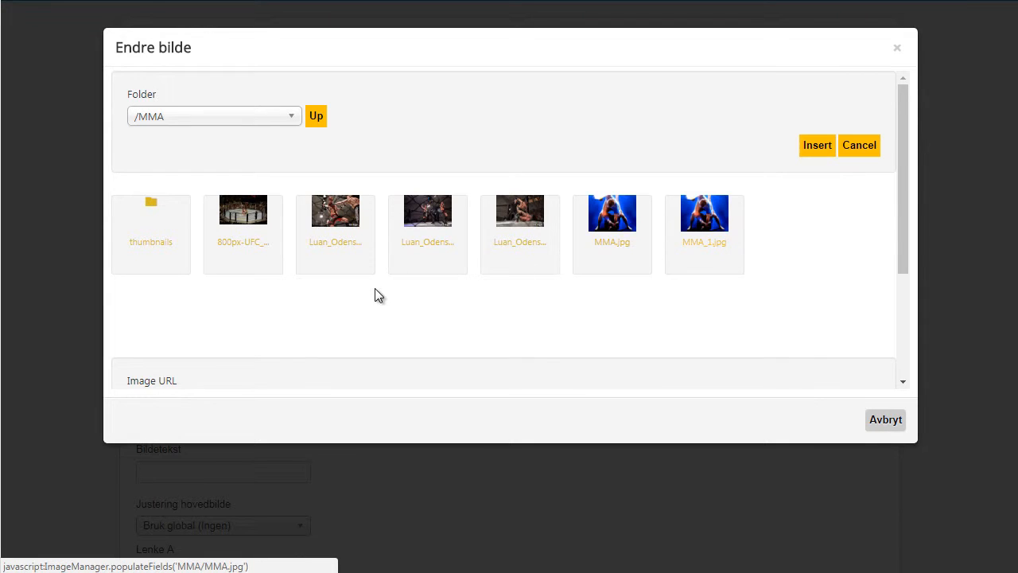
pyautogui.click(259, 232)
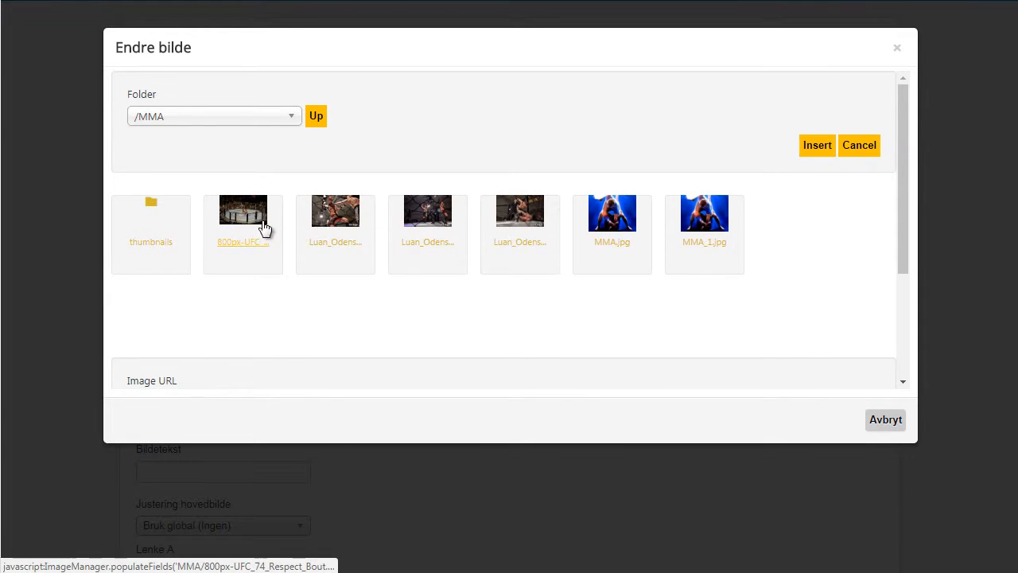
pyautogui.click(818, 144)
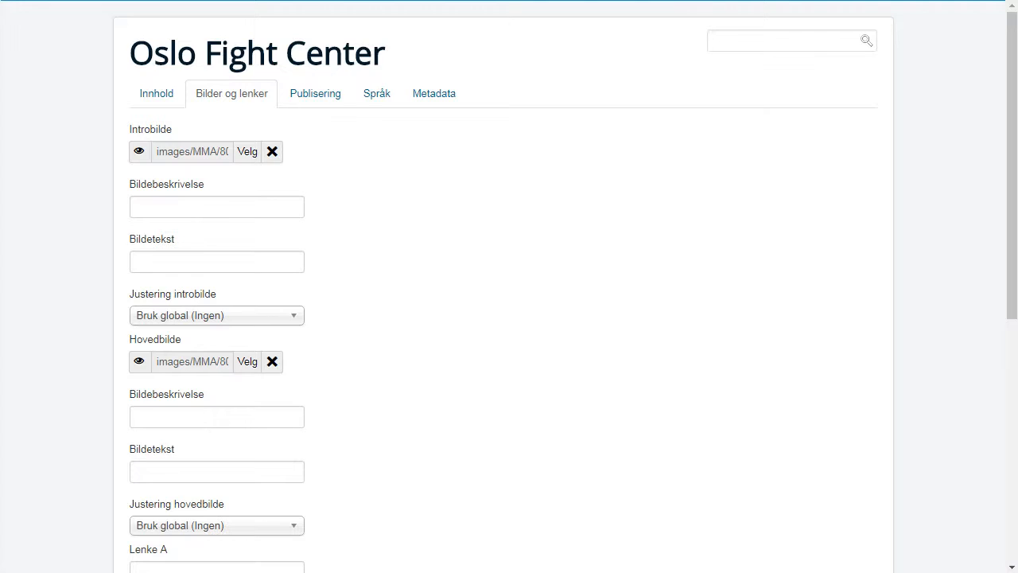
# - Copy the 'Mixed martial arts' title from Wikipedia again and return to the article form
pyautogui.hotkey('alt', 'Tab')
pyautogui.moveTo(362, 101); pyautogui.dragTo(181, 104)
pyautogui.rightClick(193, 92)
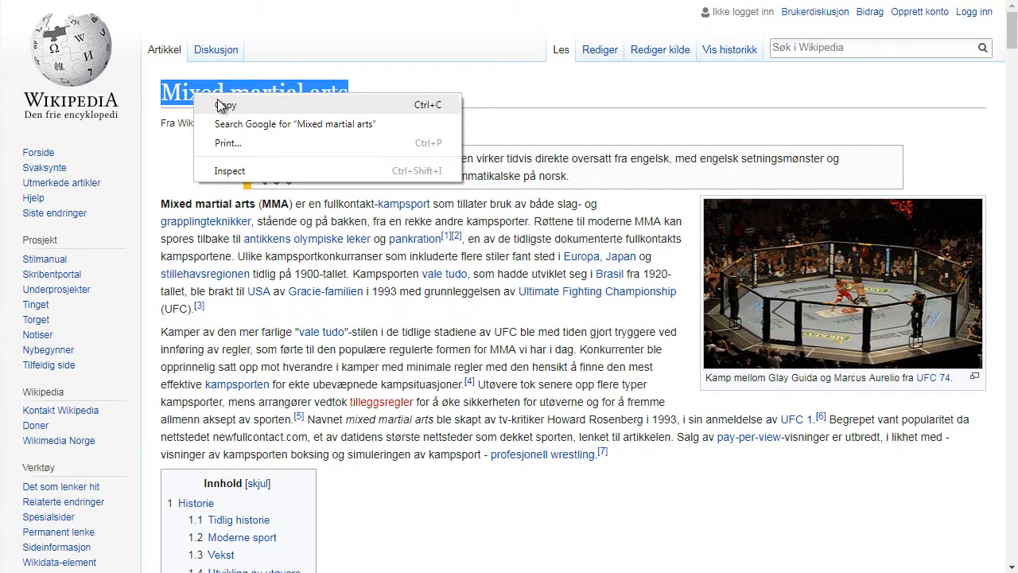
pyautogui.click(228, 106)
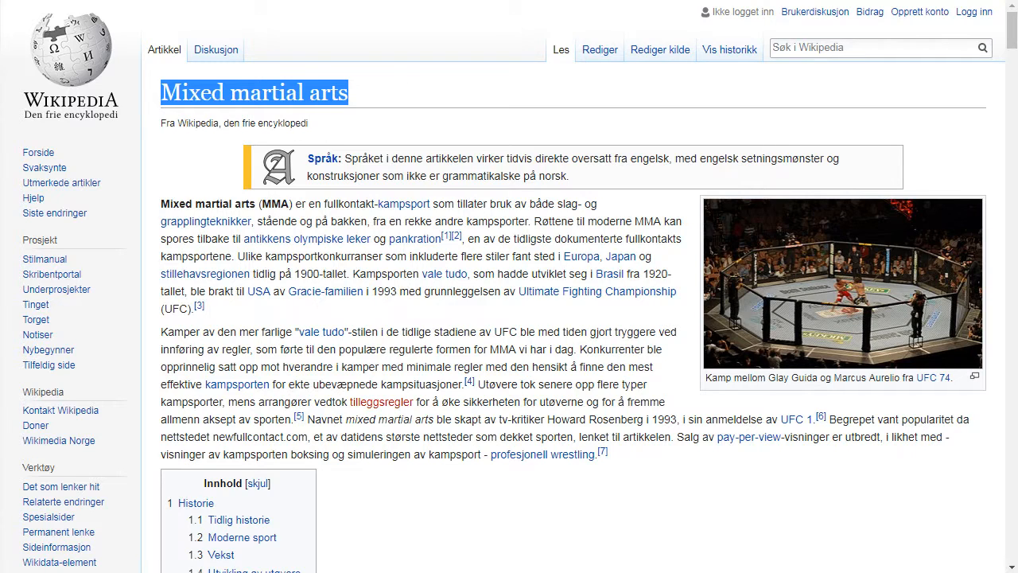
pyautogui.hotkey('alt', 'Tab')
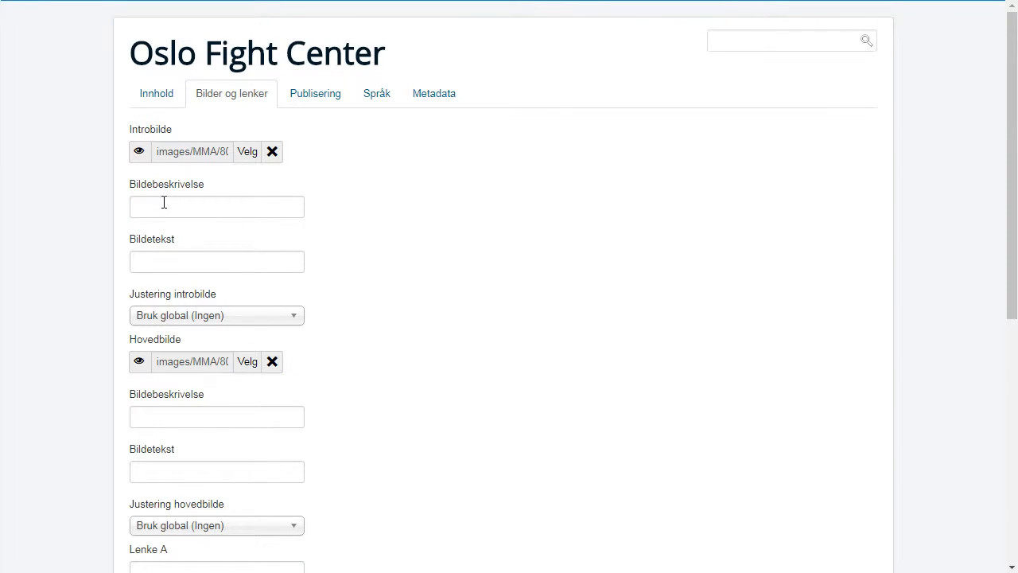
# - Paste 'Mixed martial arts' as the intro image's description and caption
pyautogui.click(163, 203)
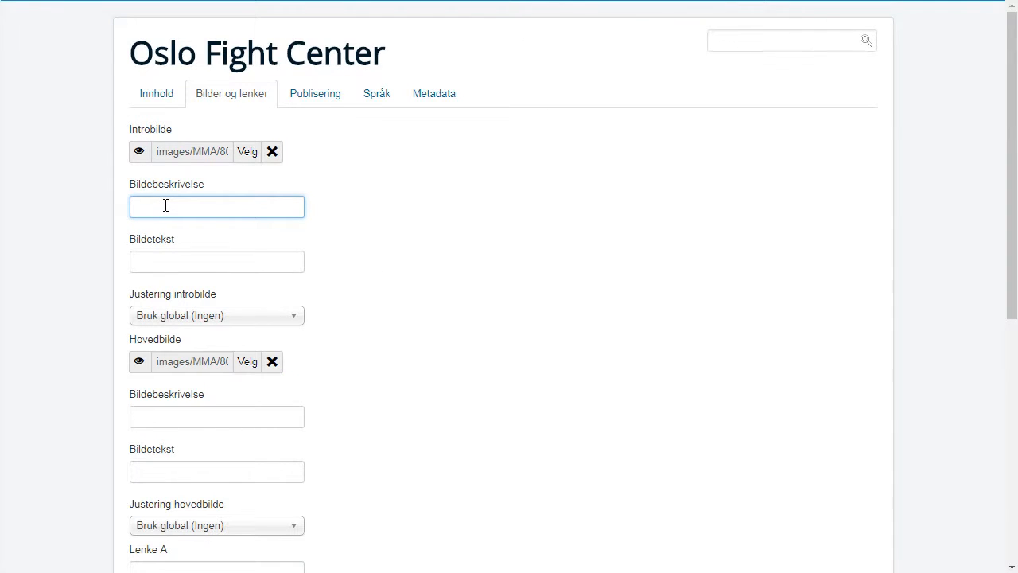
pyautogui.hotkey('ctrl', 'v')
pyautogui.click(169, 260)
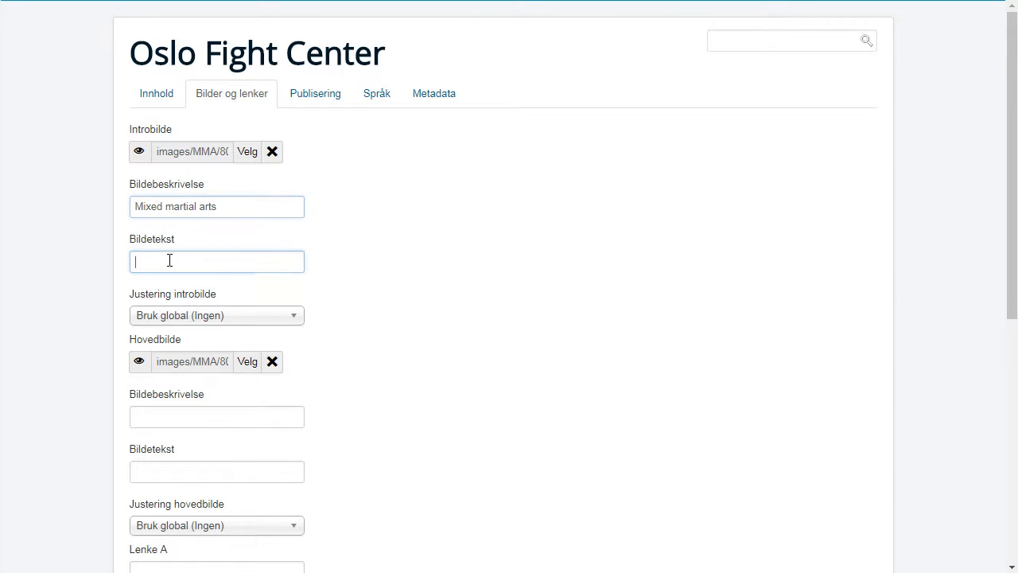
pyautogui.hotkey('ctrl', 'v')
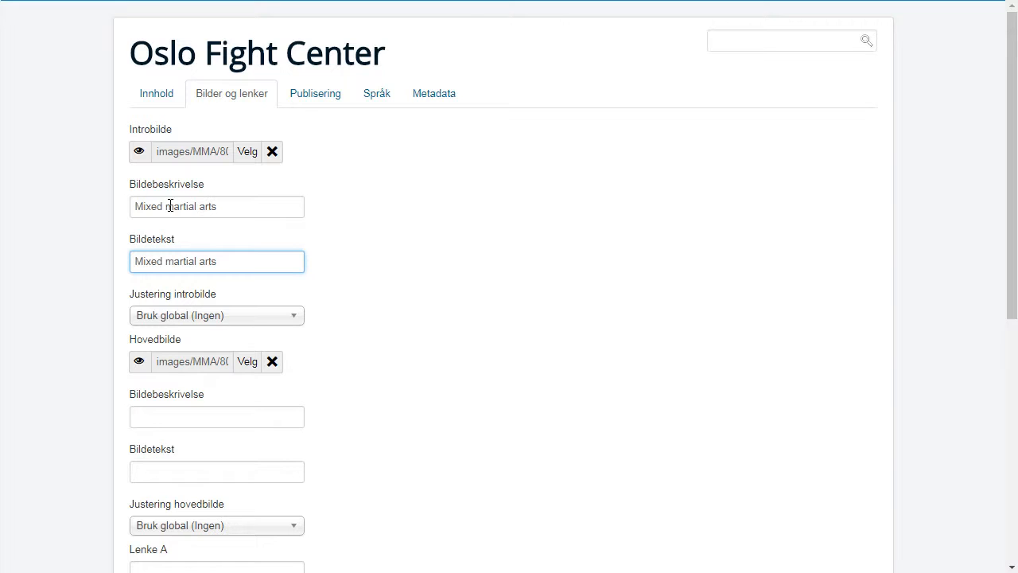
pyautogui.click(229, 207)
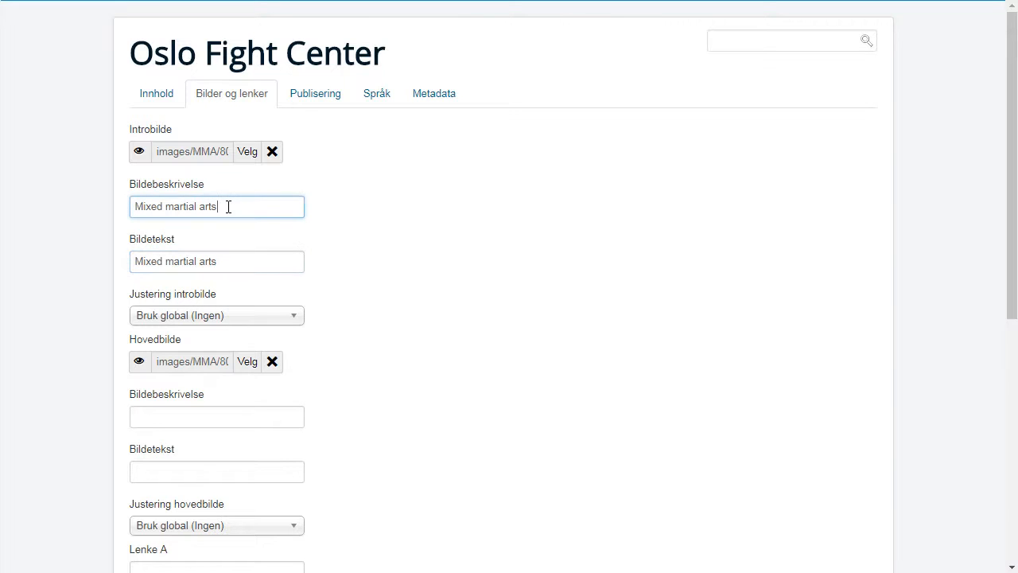
pyautogui.click(337, 205)
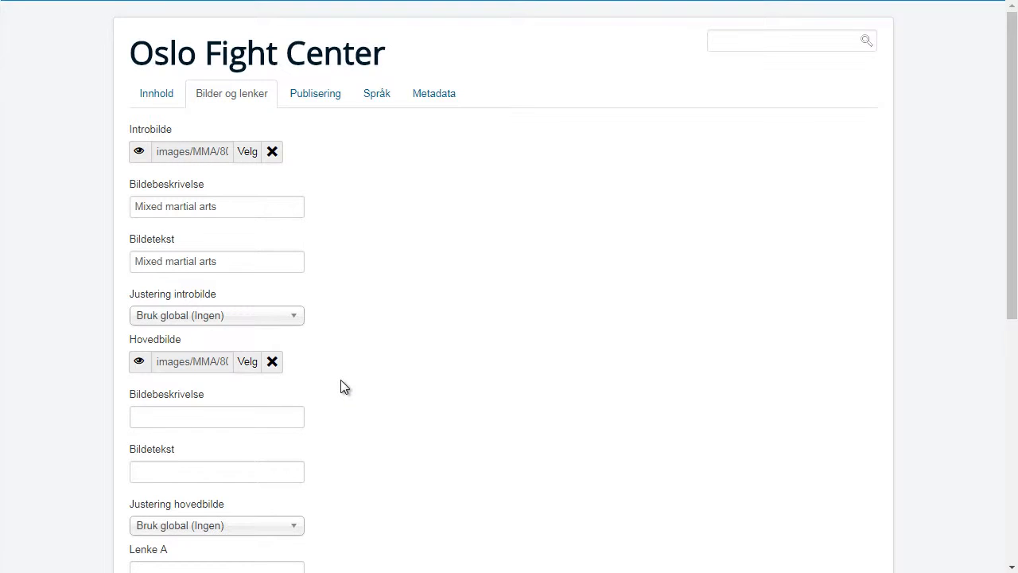
# - Paste 'Mixed martial arts' as the full image's description and caption, then open Publisering
pyautogui.scroll(-1, 340, 382)
pyautogui.click(206, 340)
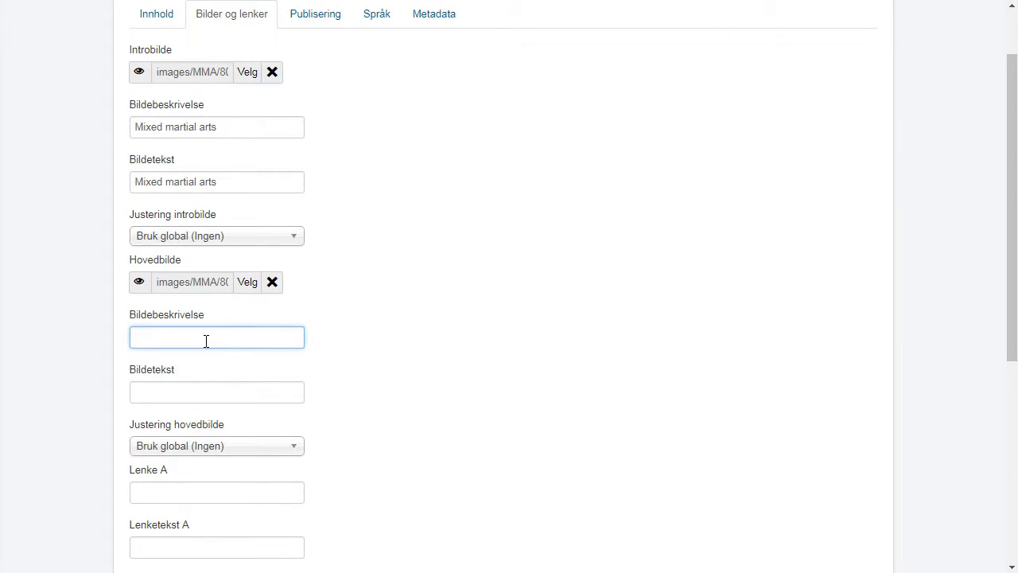
pyautogui.hotkey('ctrl', 'v')
pyautogui.click(207, 393)
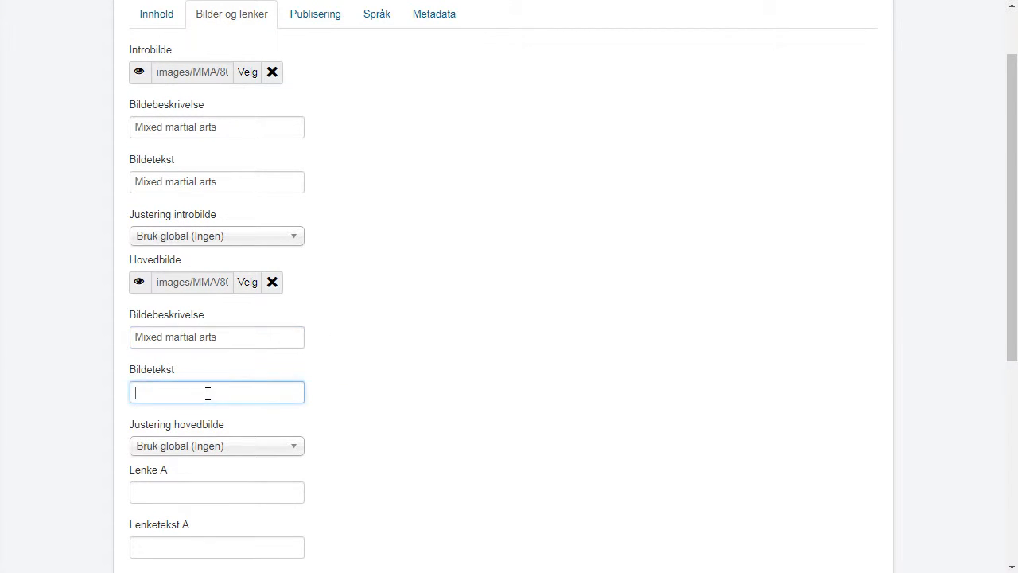
pyautogui.hotkey('ctrl', 'v')
pyautogui.scroll(1, 371, 291)
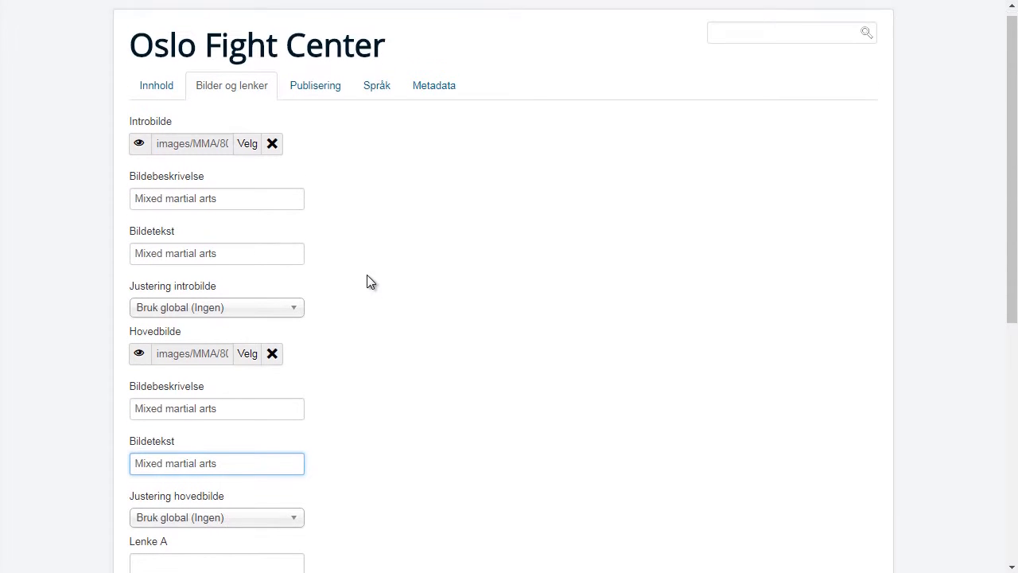
pyautogui.click(319, 94)
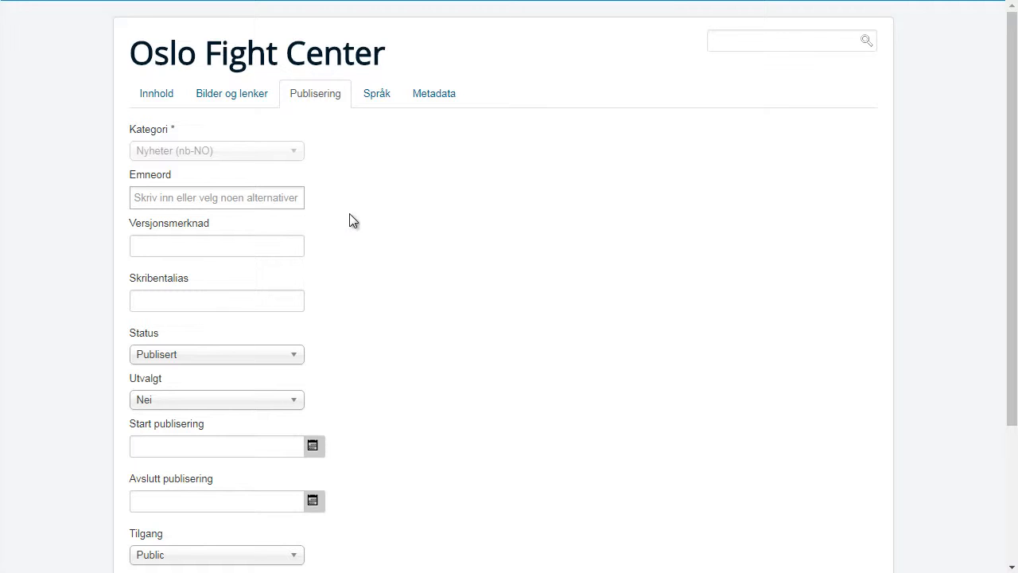
# - Enter 'Test auth' as the article's author alias
pyautogui.scroll(-1, 413, 222)
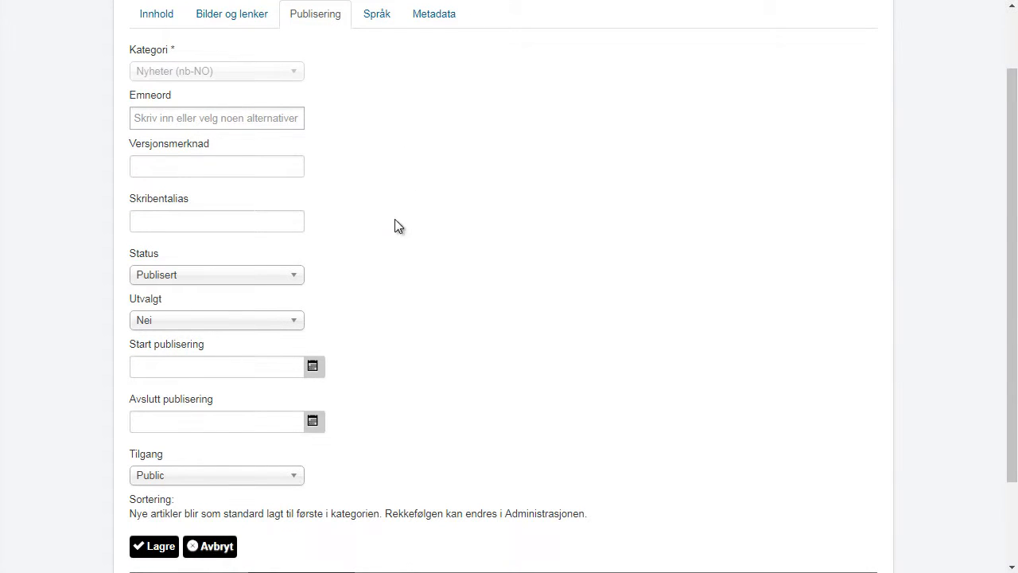
pyautogui.click(289, 223)
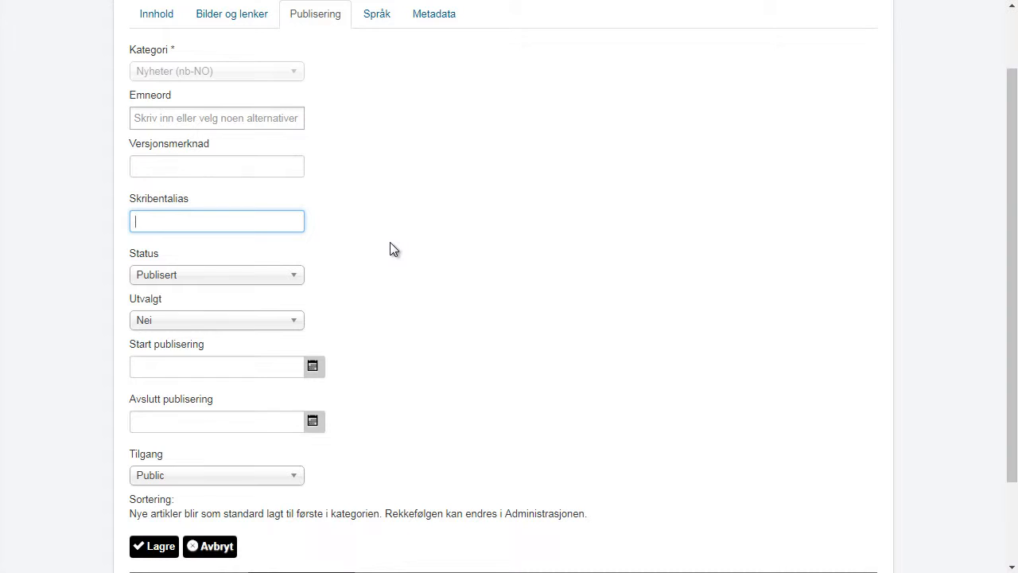
pyautogui.write('Test author')
# - Keep the article status set to Publisert
pyautogui.scroll(-1, 390, 249)
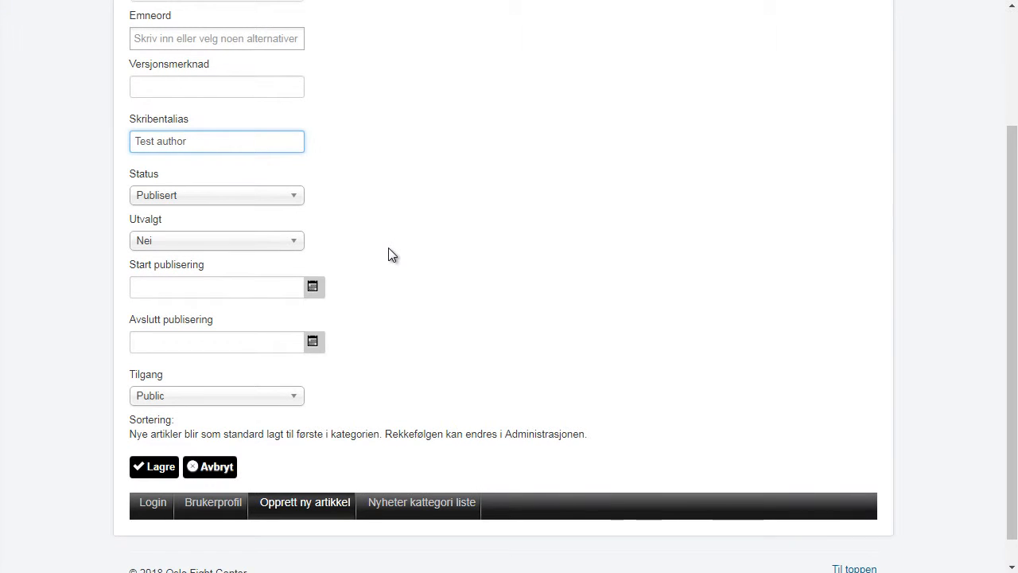
pyautogui.click(294, 198)
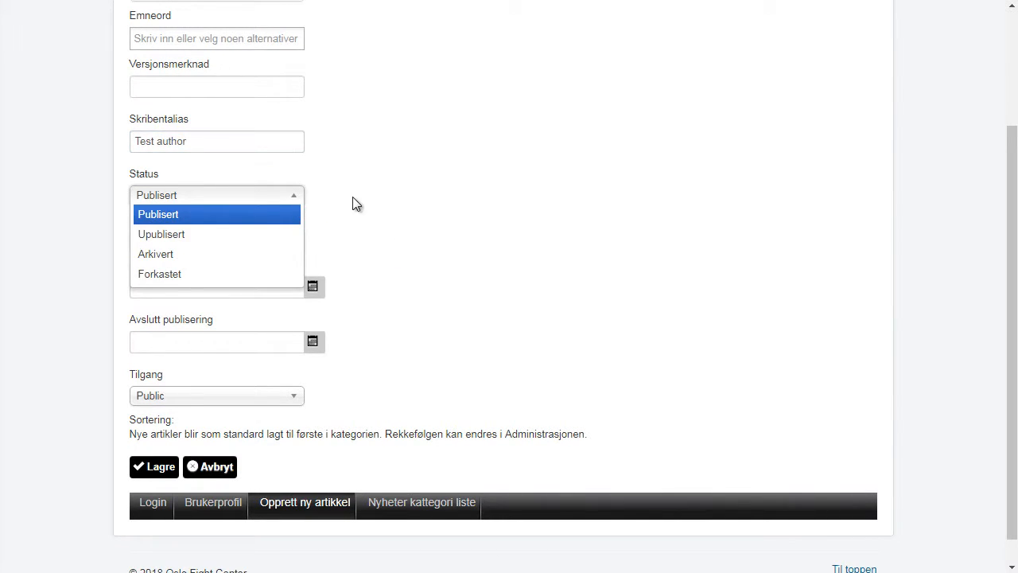
pyautogui.click(370, 198)
pyautogui.click(303, 198)
pyautogui.click(244, 219)
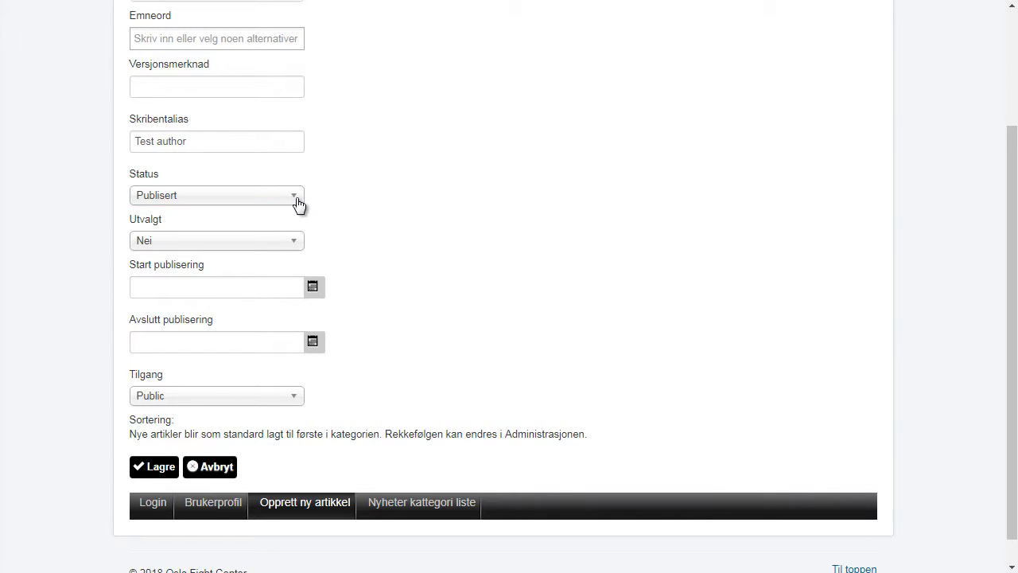
pyautogui.click(298, 204)
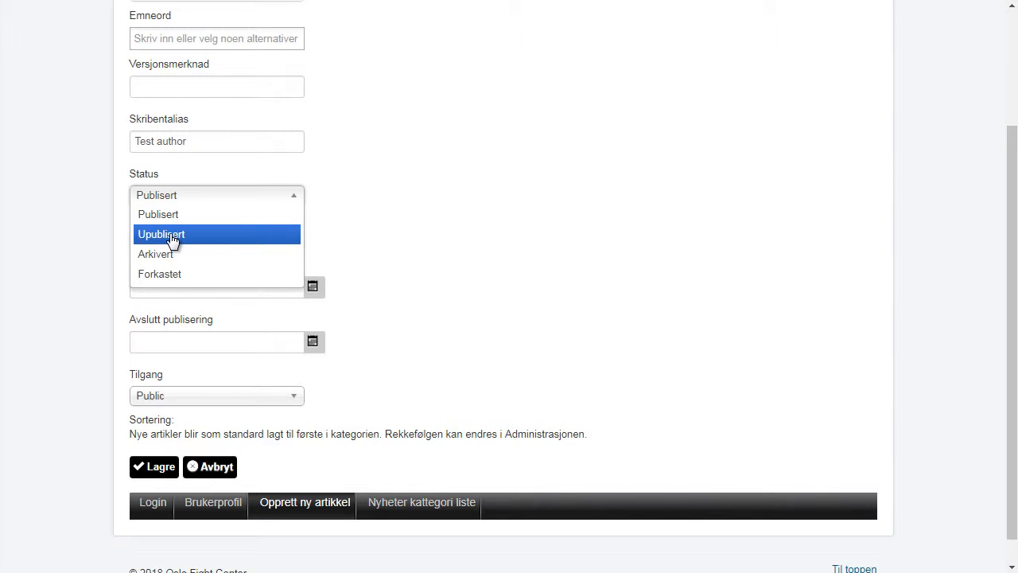
pyautogui.click(365, 200)
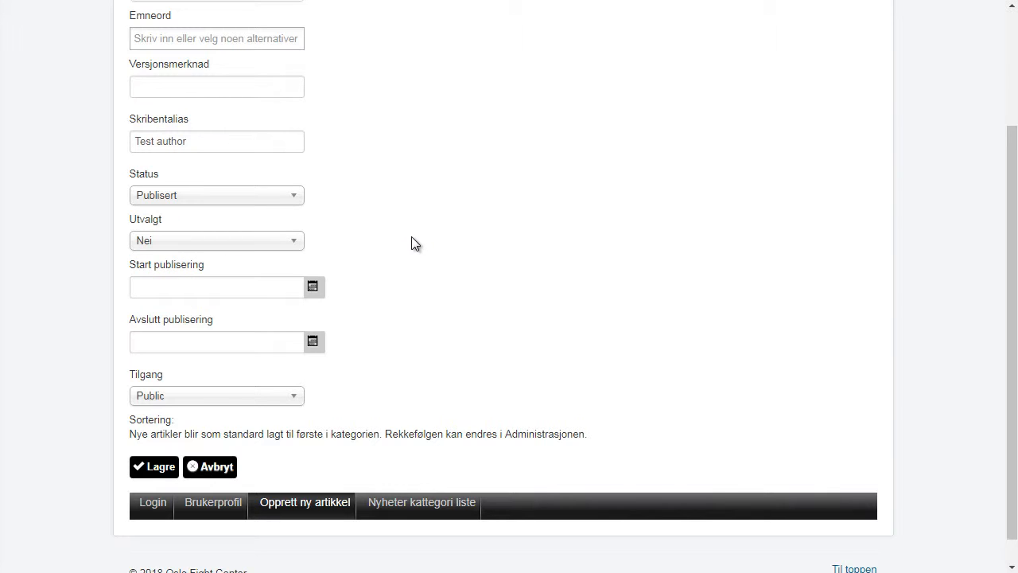
# - Keep the access level at Public and save the article with Lagre
pyautogui.scroll(-1, 411, 237)
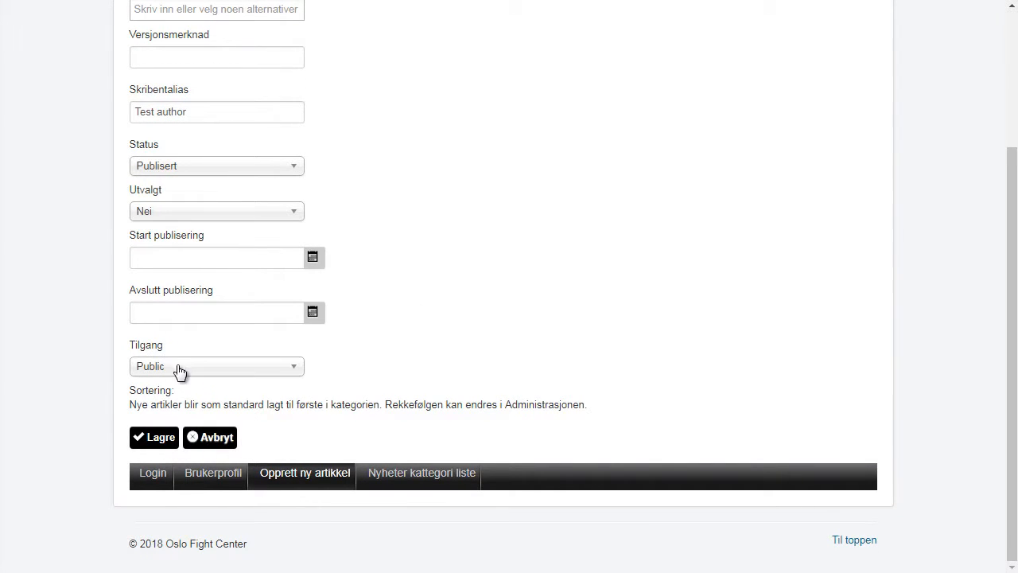
pyautogui.click(294, 370)
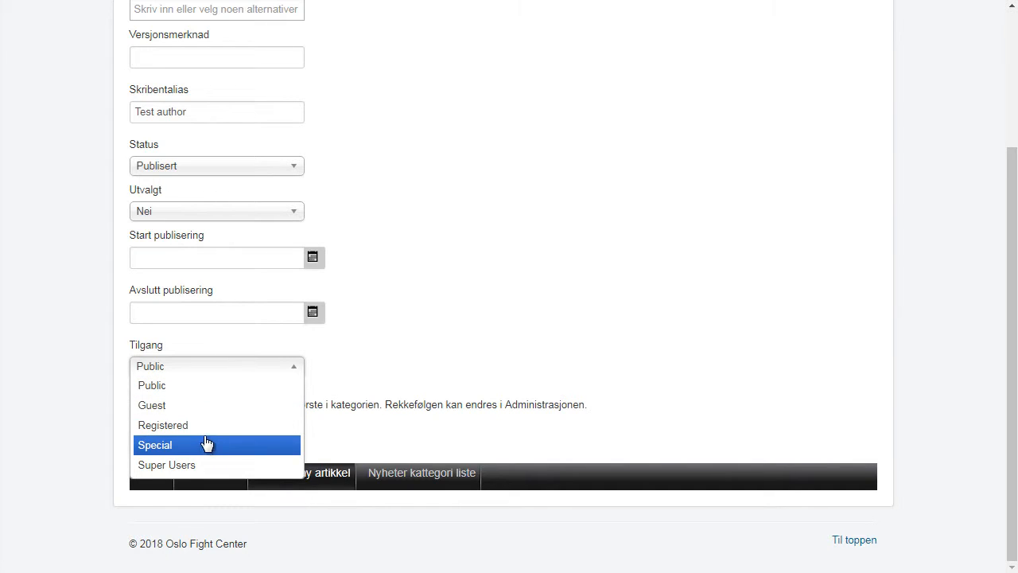
pyautogui.click(390, 367)
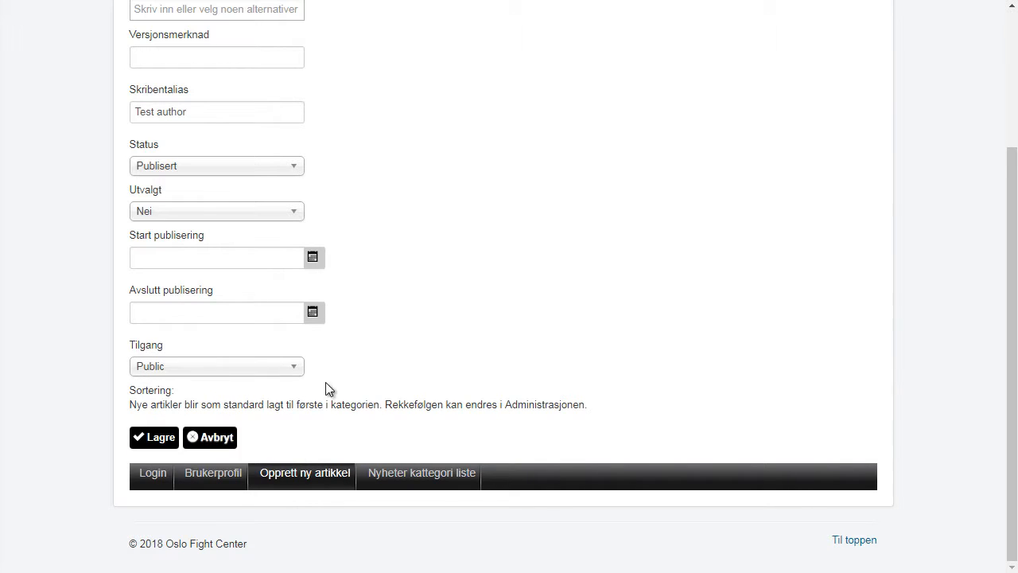
pyautogui.click(162, 440)
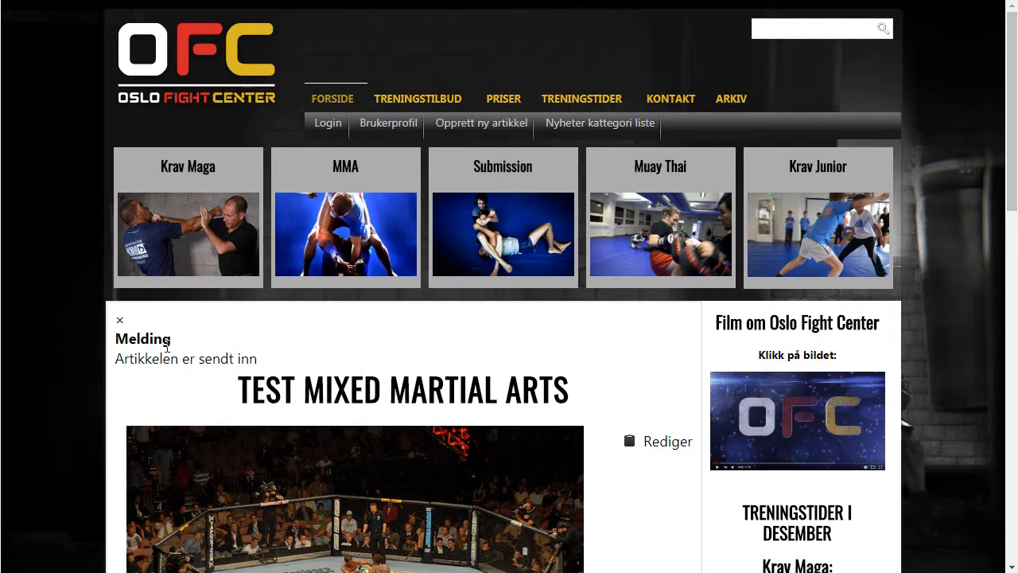
# - Dismiss the 'Artikkelen er sendt inn' message, then log out through the footer Logg inn page
pyautogui.click(120, 320)
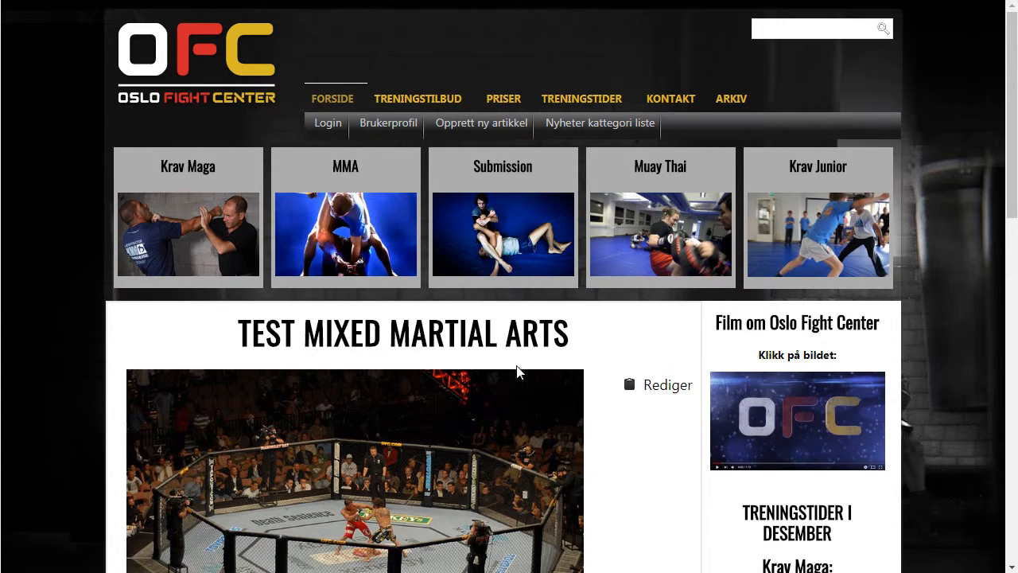
pyautogui.scroll(-4, 616, 419)
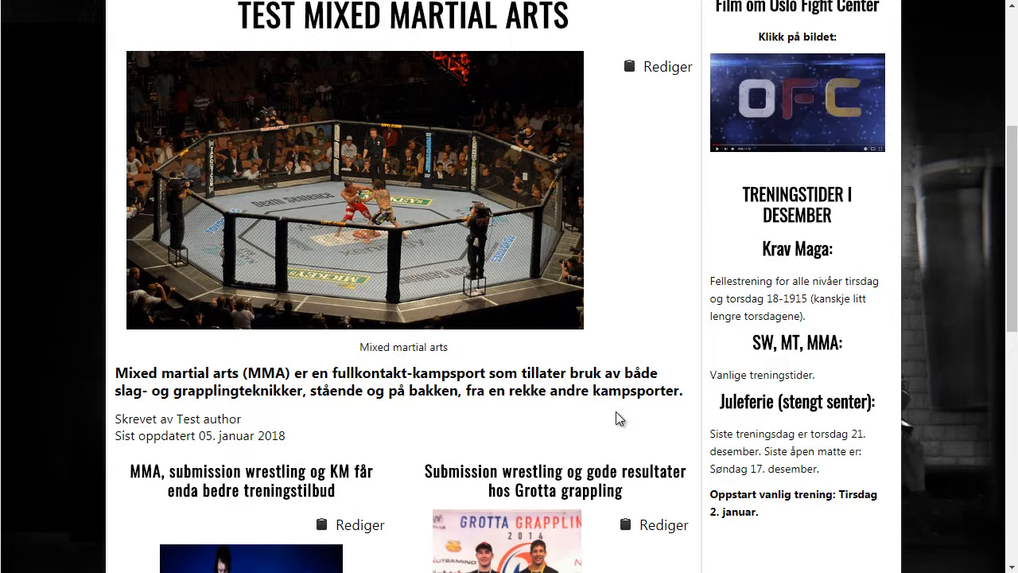
pyautogui.scroll(-8, 617, 415)
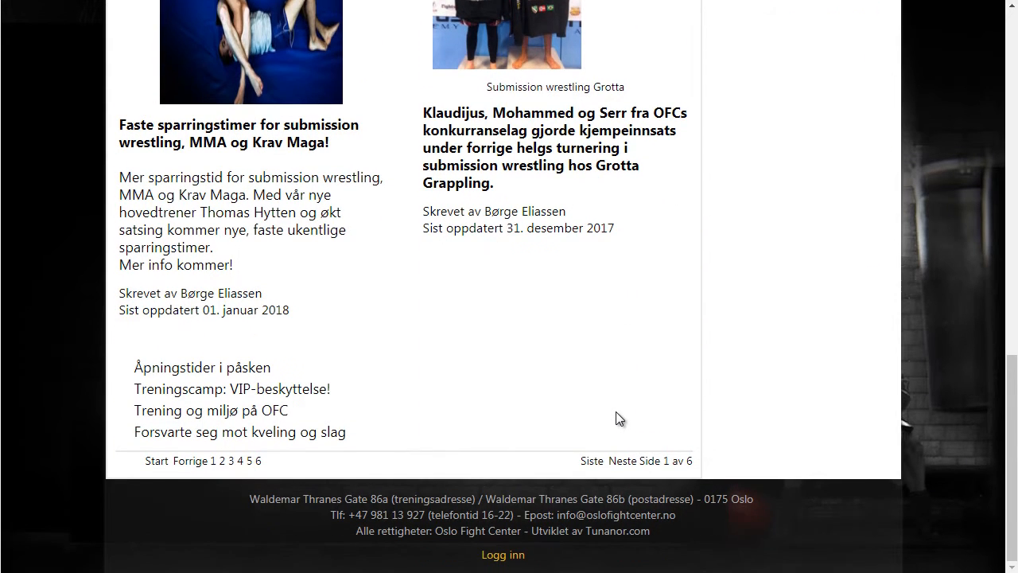
pyautogui.click(513, 555)
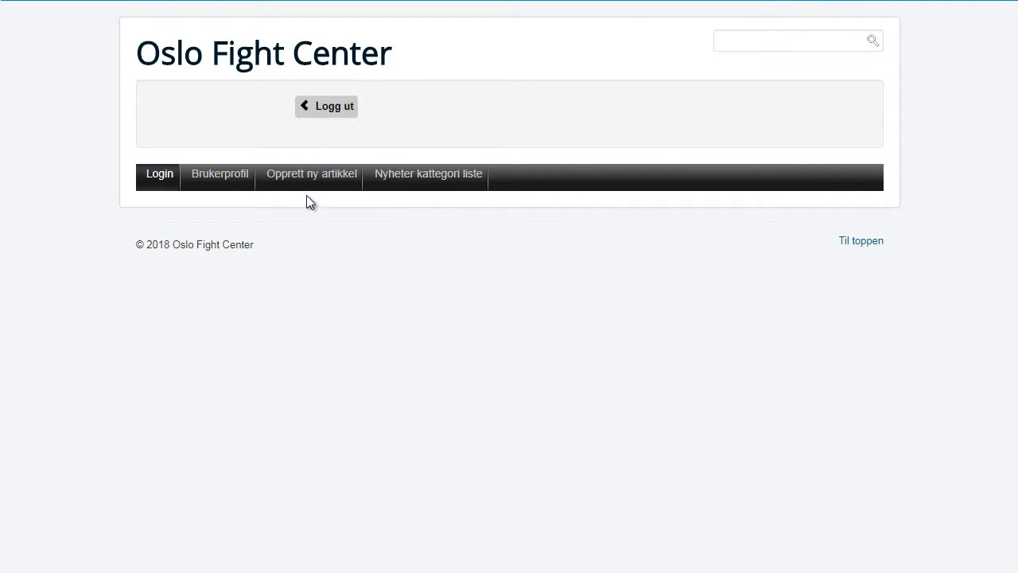
pyautogui.click(325, 111)
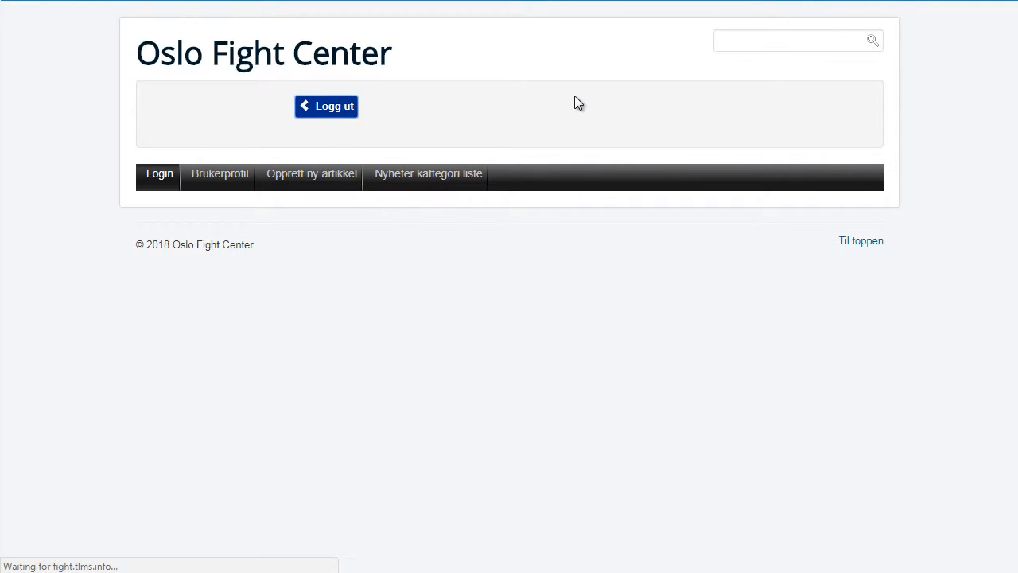
pyautogui.scroll(-1, 62, 258)
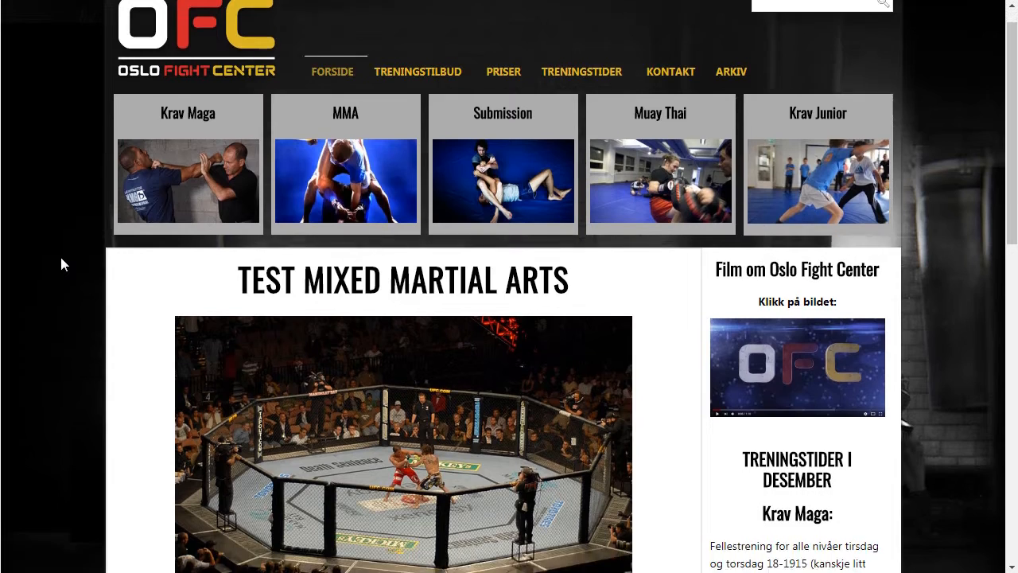
# - Check the 'Test author' byline on the front-page article
pyautogui.scroll(-4, 61, 258)
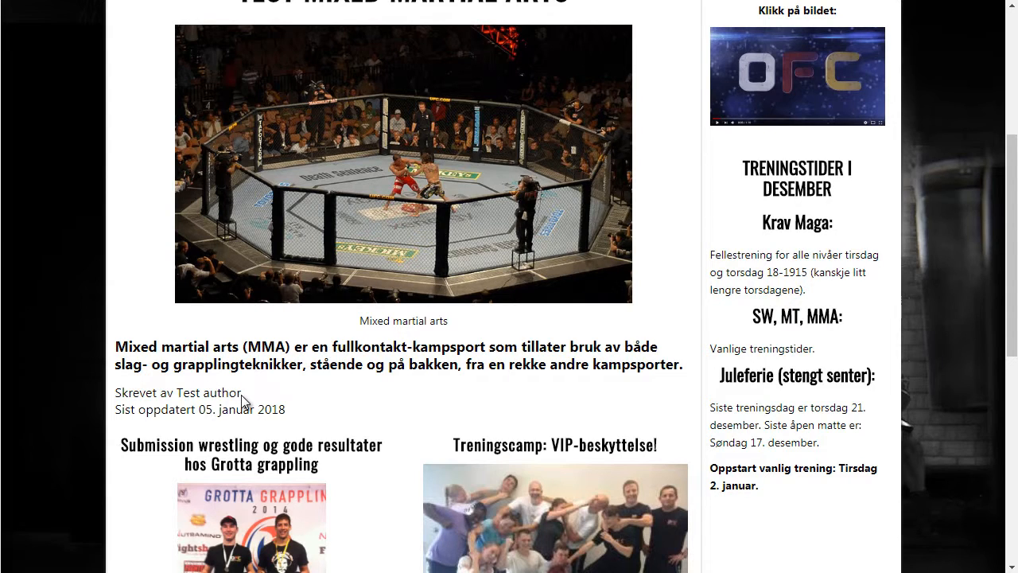
pyautogui.moveTo(241, 395)
pyautogui.mouseDown()
pyautogui.moveTo(159, 393)
pyautogui.moveTo(239, 391)
pyautogui.mouseUp()
pyautogui.click(179, 393)
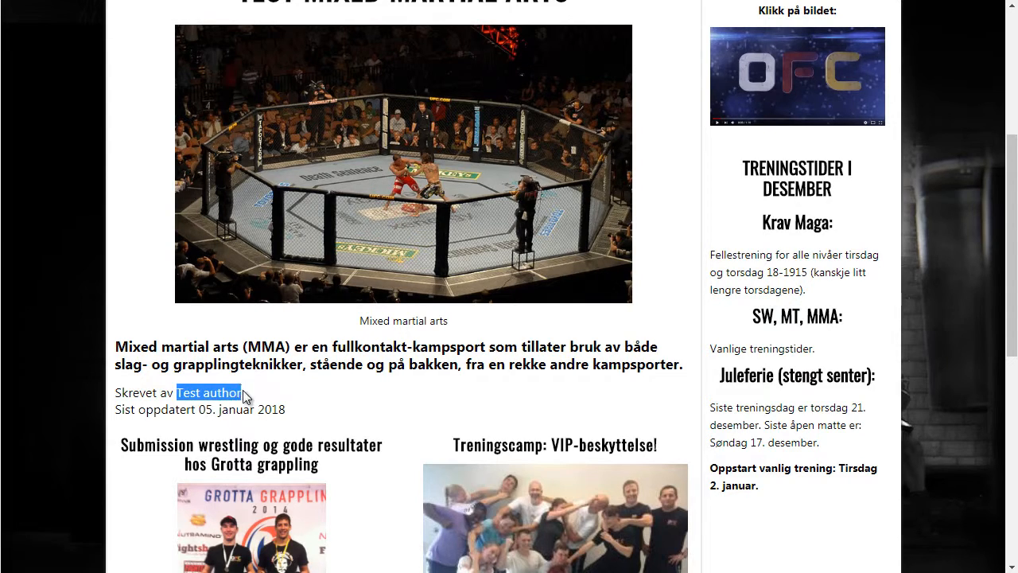
pyautogui.click(216, 359)
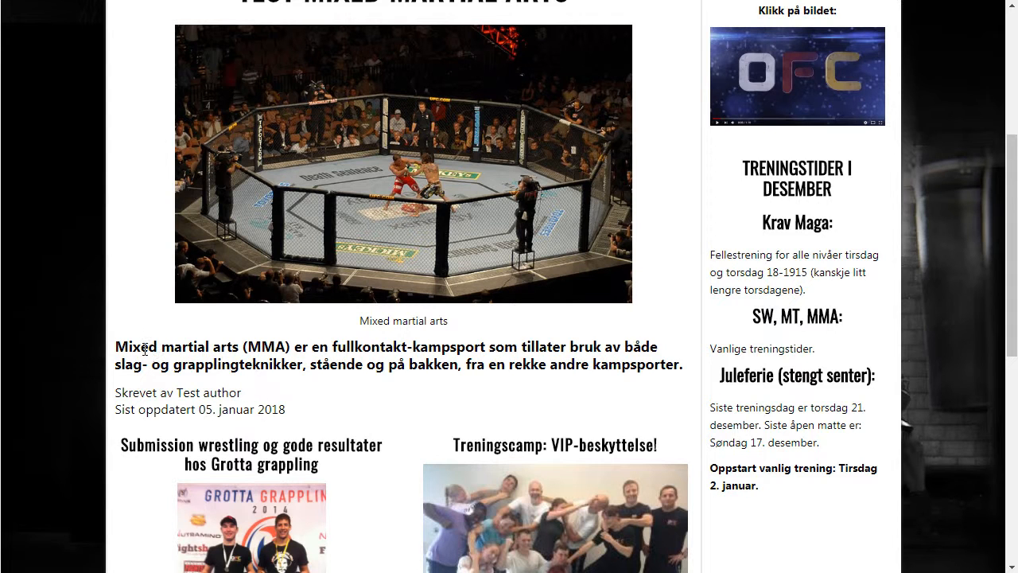
pyautogui.scroll(1, 135, 325)
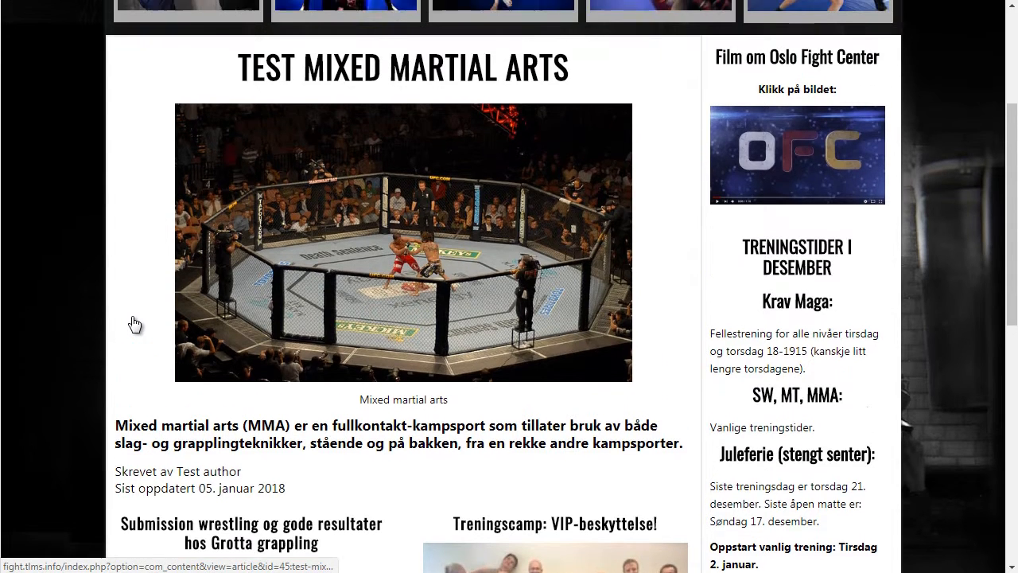
pyautogui.scroll(3, 134, 323)
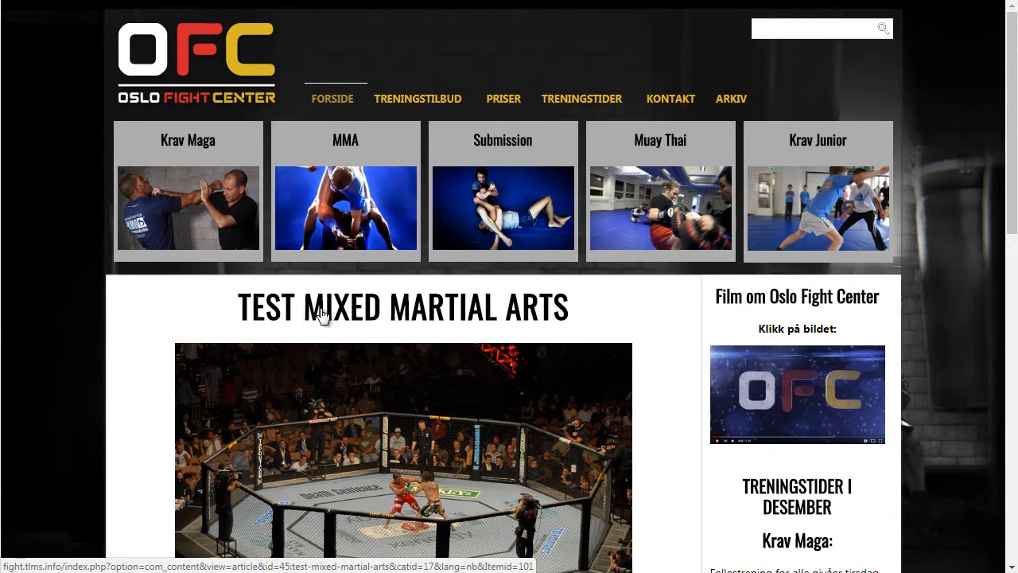
# - Read through the Test Mixed martial arts article body, then go to the login page
pyautogui.click(365, 315)
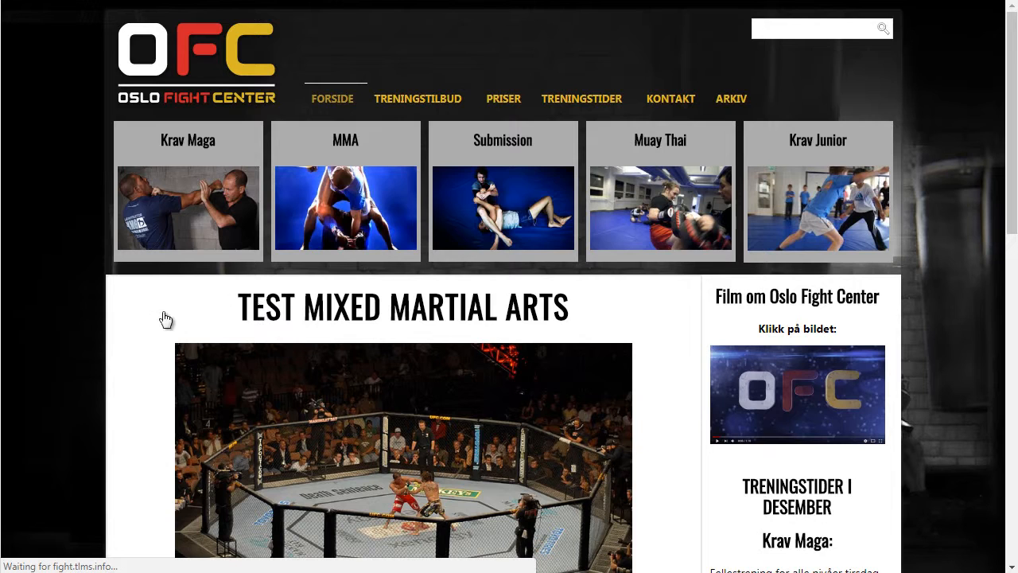
pyautogui.scroll(-1, 60, 350)
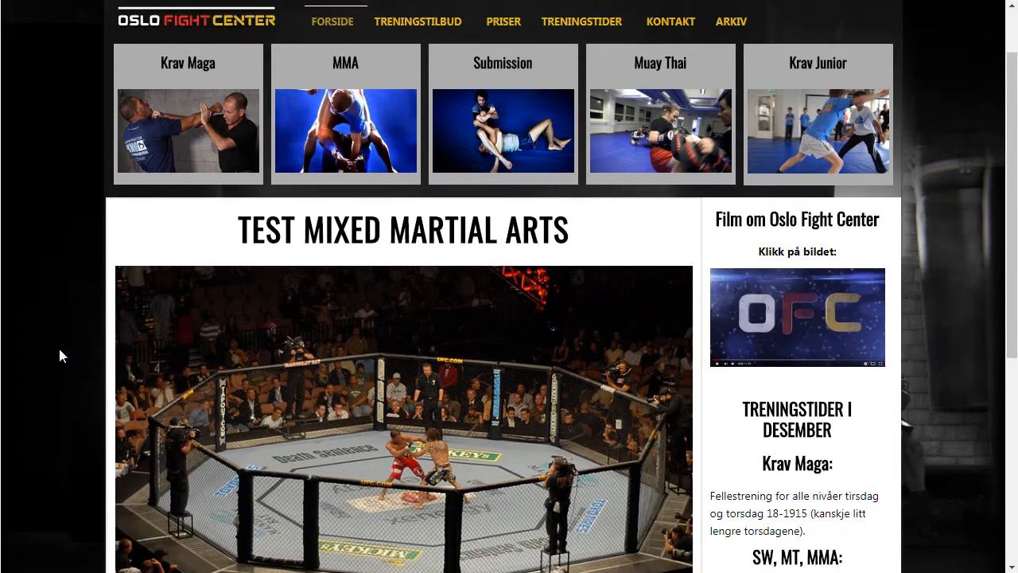
pyautogui.scroll(-3, 60, 350)
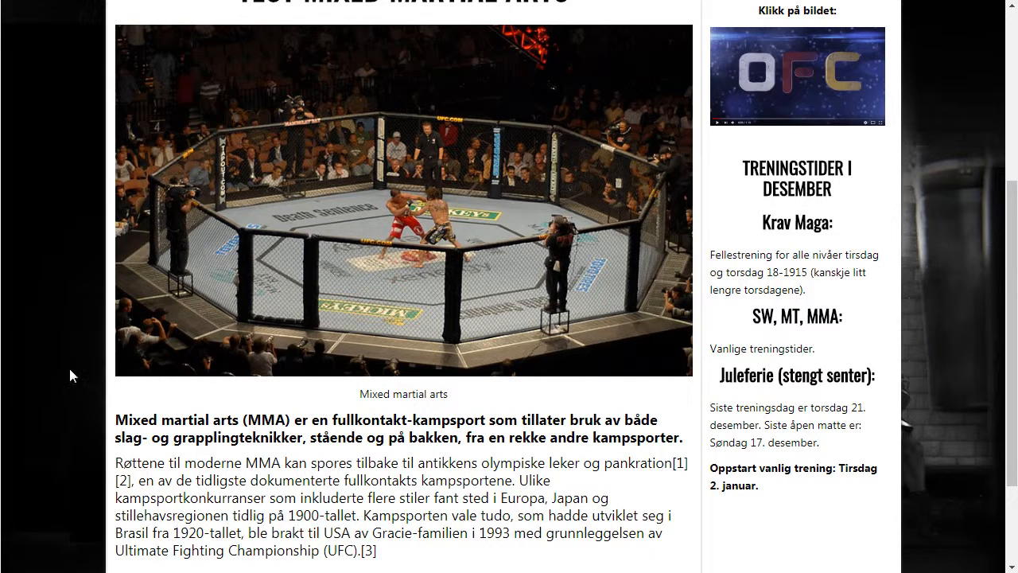
pyautogui.scroll(-2, 69, 369)
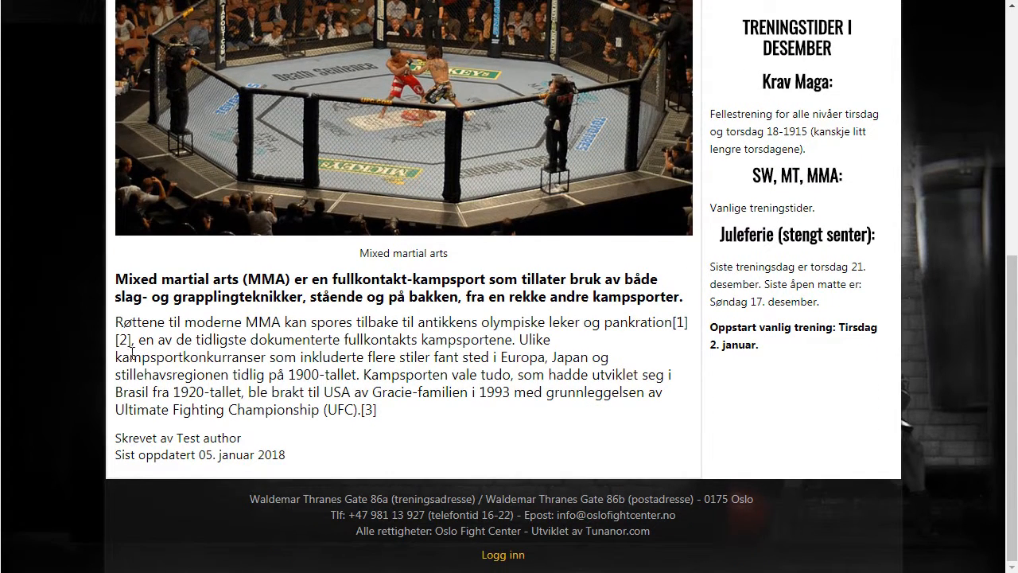
pyautogui.moveTo(156, 323); pyautogui.dragTo(293, 403)
pyautogui.click(292, 403)
pyautogui.scroll(1, 699, 268)
pyautogui.scroll(5, 699, 268)
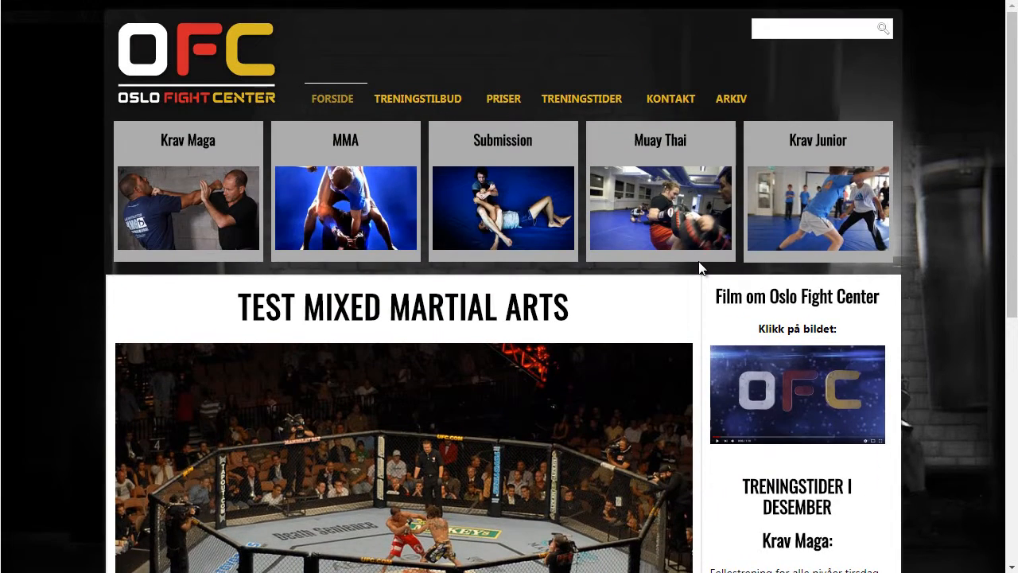
pyautogui.scroll(-5, 700, 269)
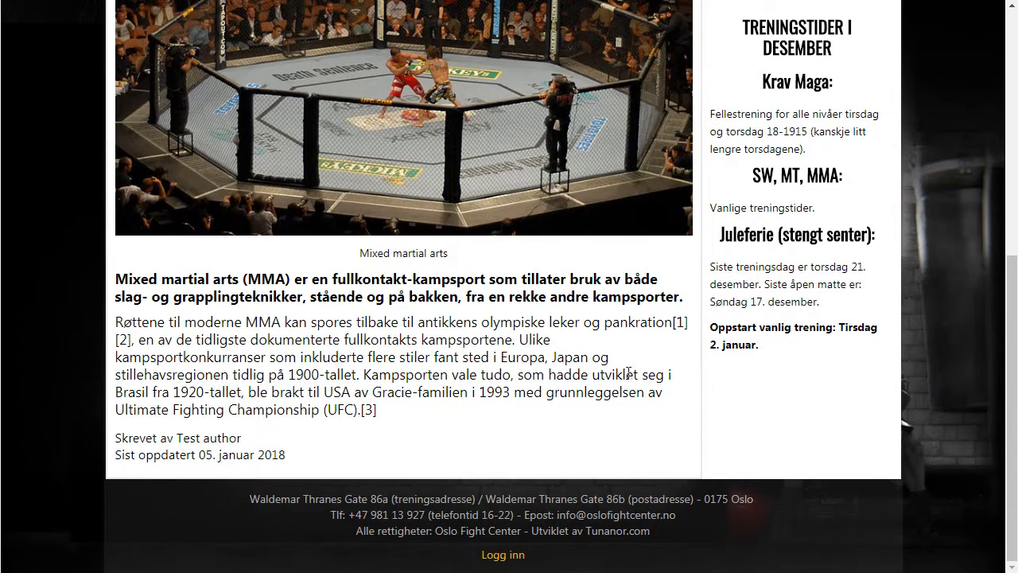
pyautogui.click(504, 558)
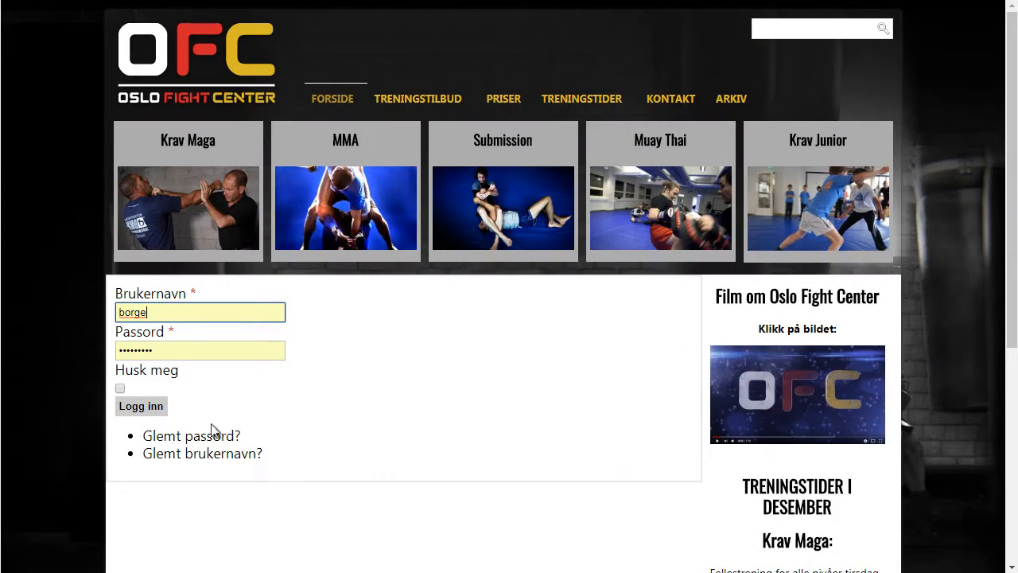
# - Log in, open the news category list and edit Test Mixed martial arts
pyautogui.click(149, 410)
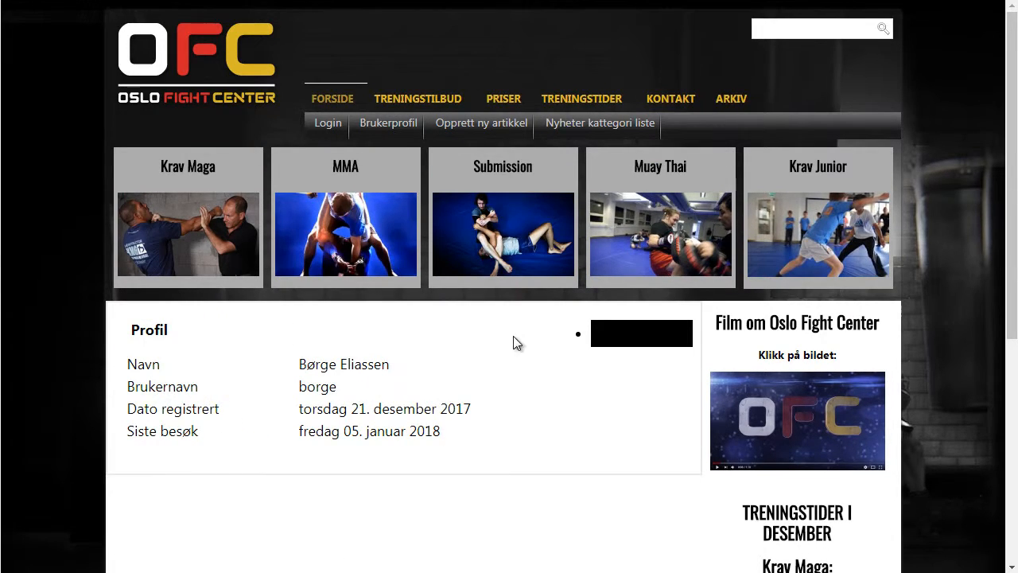
pyautogui.click(590, 125)
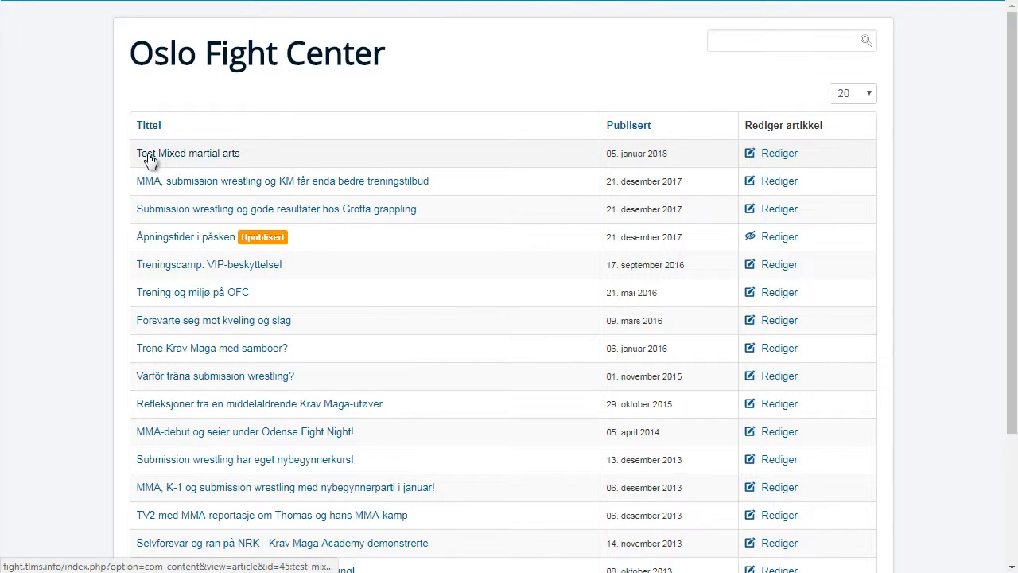
pyautogui.click(777, 156)
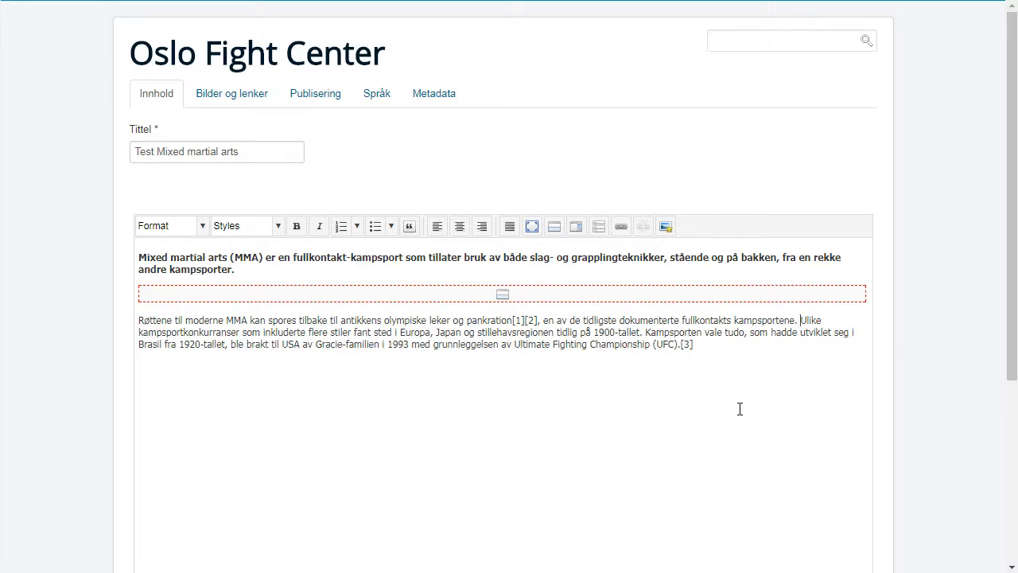
# - Break the body into new paragraphs at 'Ulike' and 'Kampsporten', adding an empty line
pyautogui.press('Return')
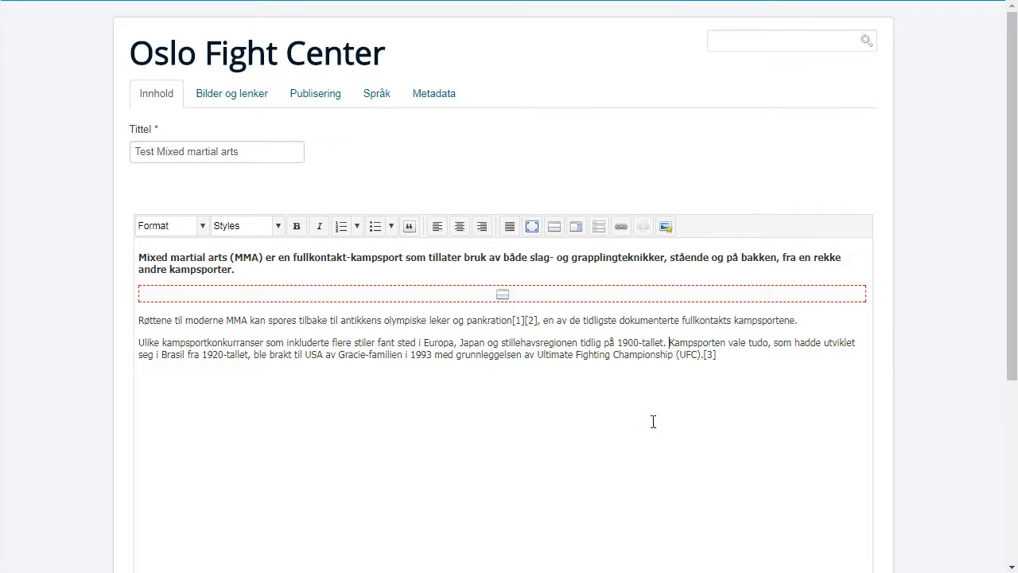
pyautogui.press('Return')
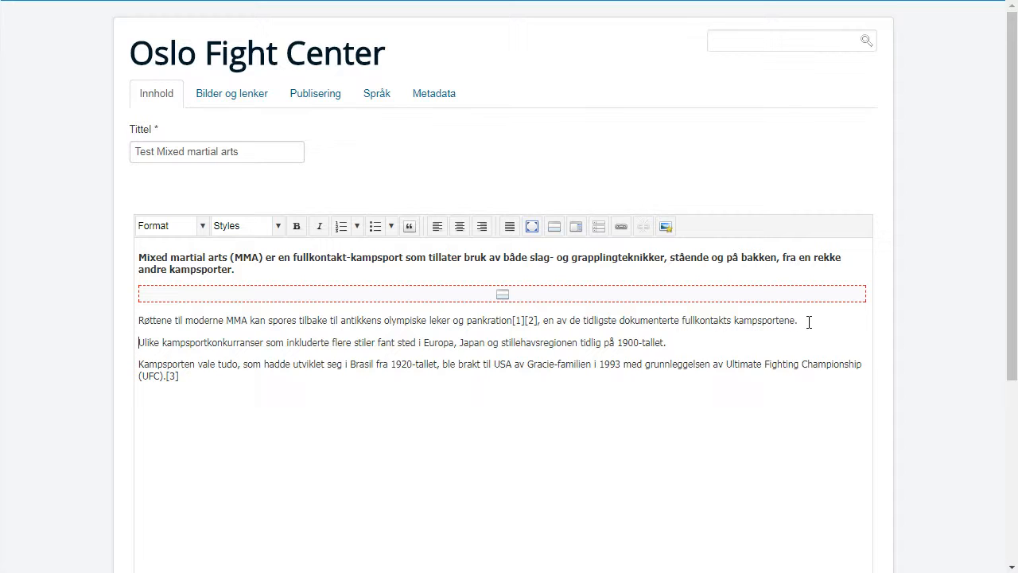
pyautogui.press('Return')
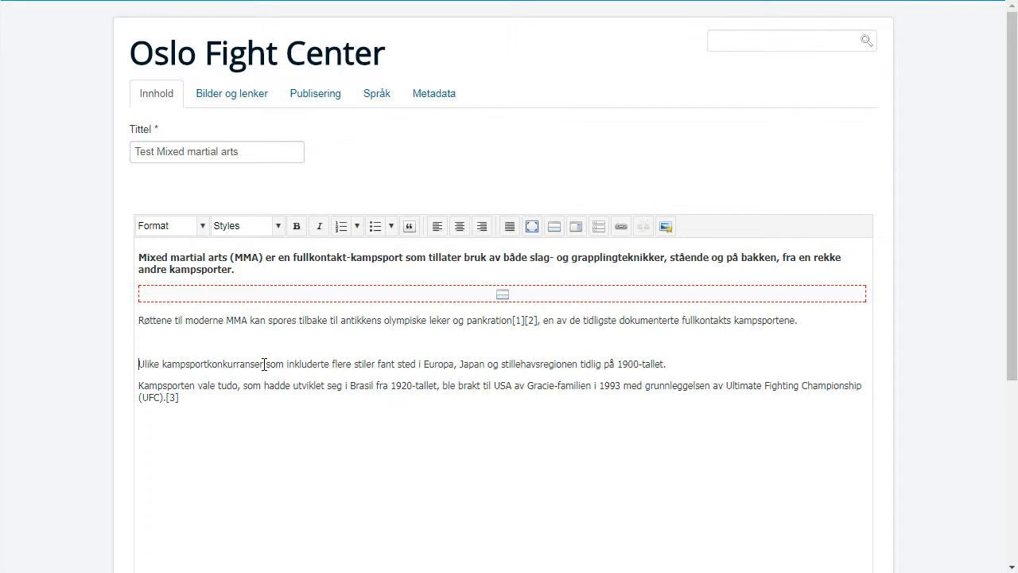
# - Paste 'Ulike kampsportkonkurranser' onto the empty line and select it
pyautogui.moveTo(264, 364); pyautogui.dragTo(138, 363)
pyautogui.hotkey('ctrl', 'c')
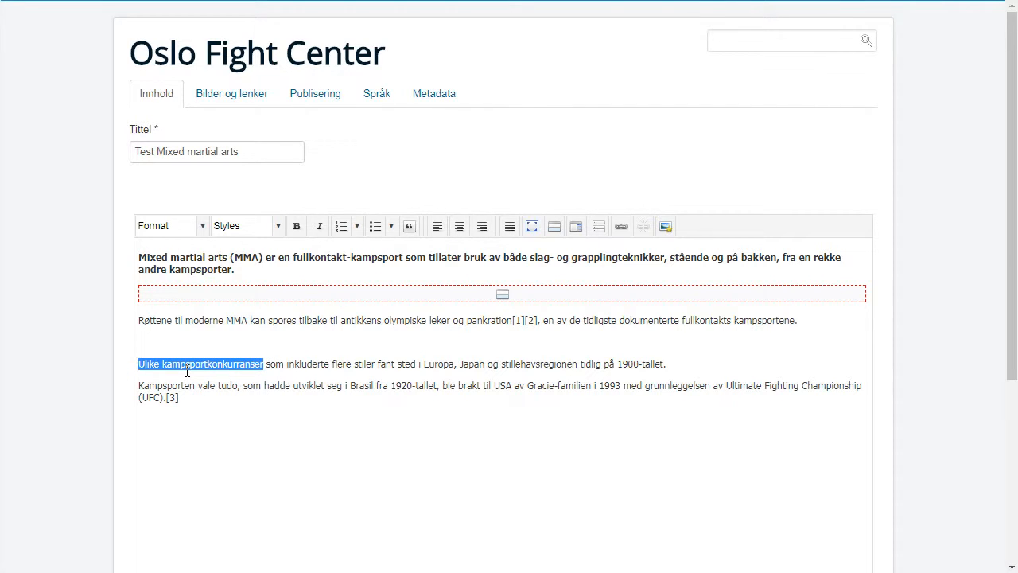
pyautogui.click(169, 344)
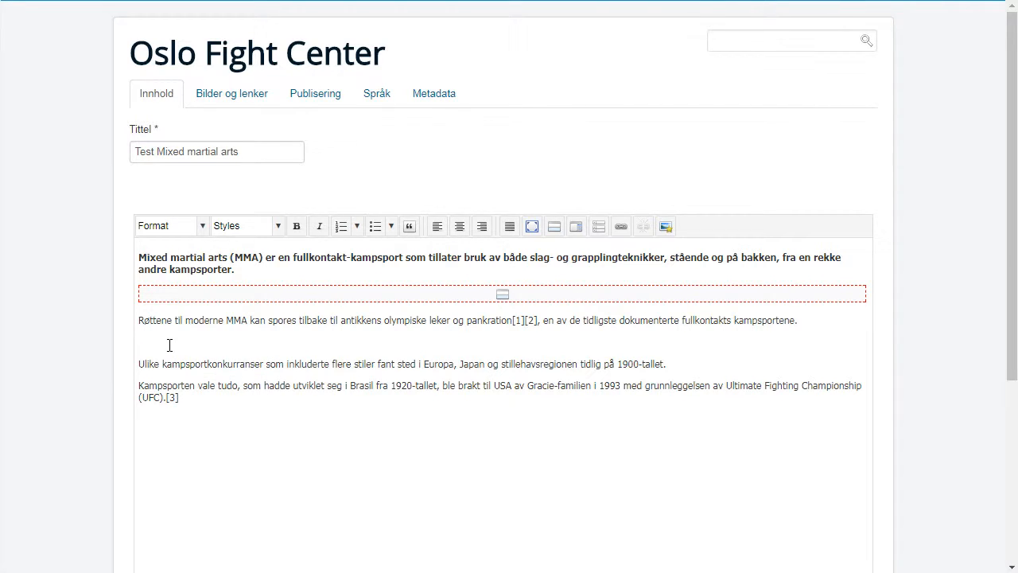
pyautogui.hotkey('ctrl', 'v')
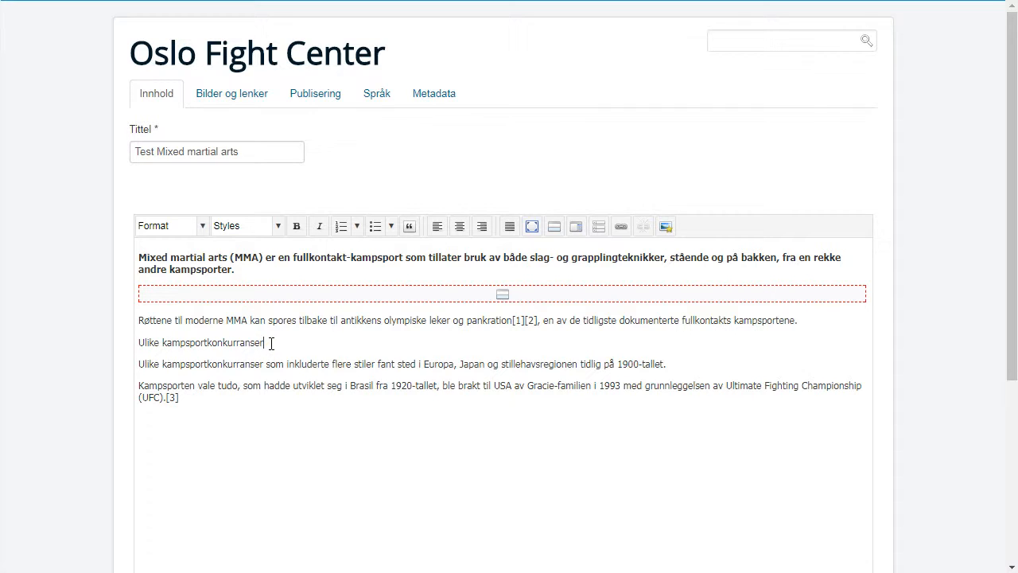
pyautogui.moveTo(271, 344); pyautogui.dragTo(137, 347)
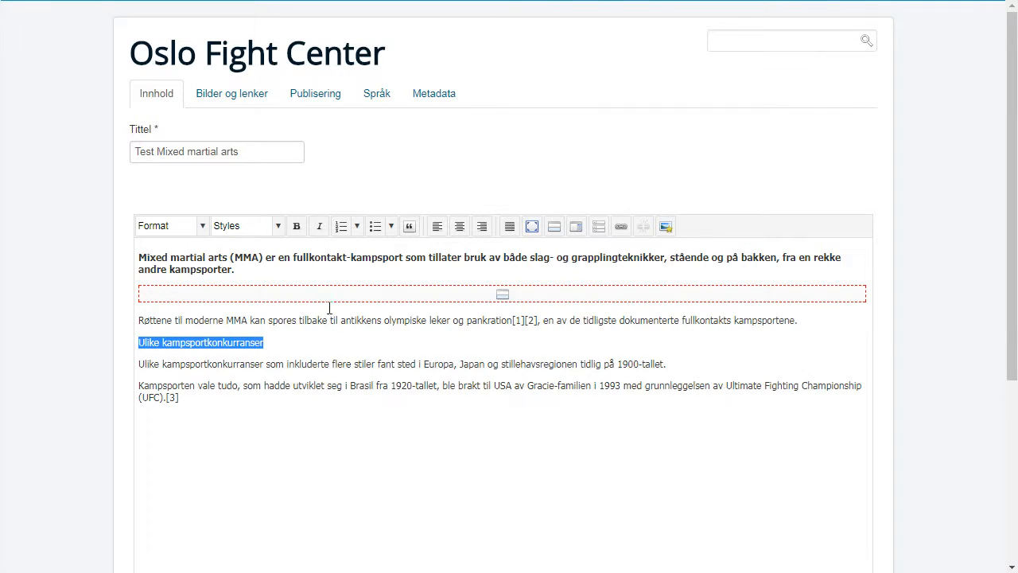
# - Format 'Ulike kampsportkonkurranser' as Heading 2 and add an empty paragraph after '1900-tallet.'
pyautogui.click(202, 226)
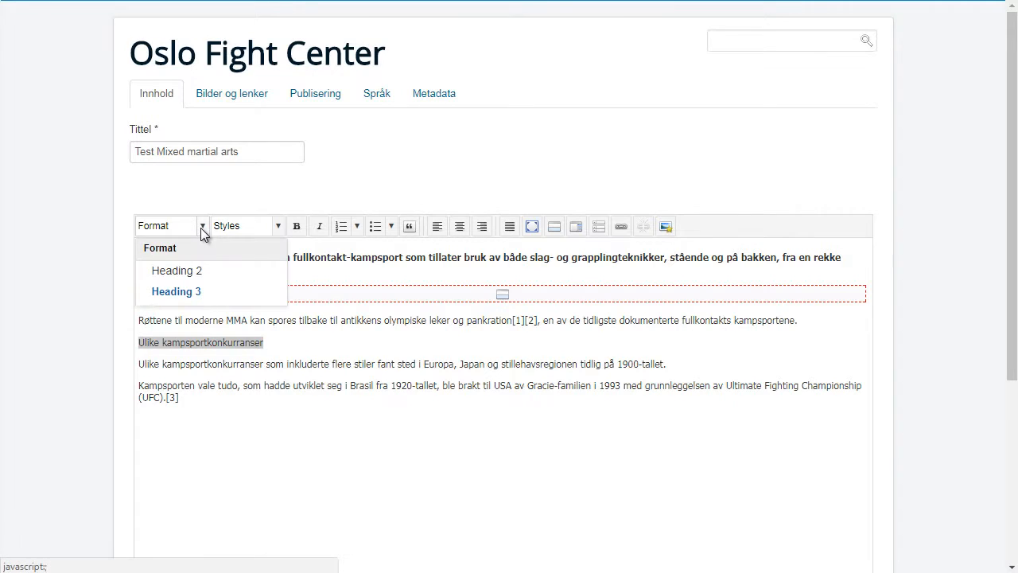
pyautogui.click(194, 272)
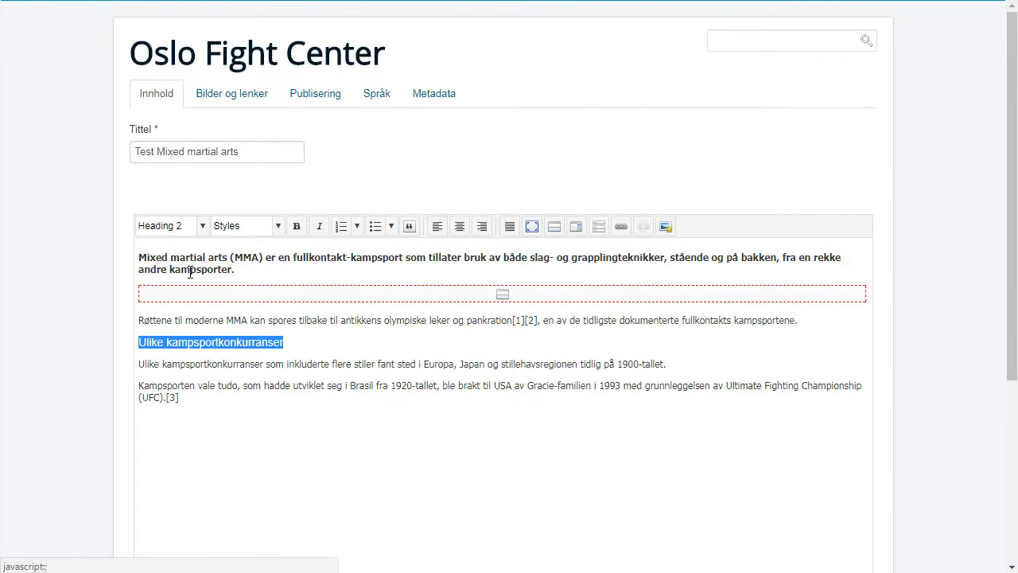
pyautogui.click(682, 366)
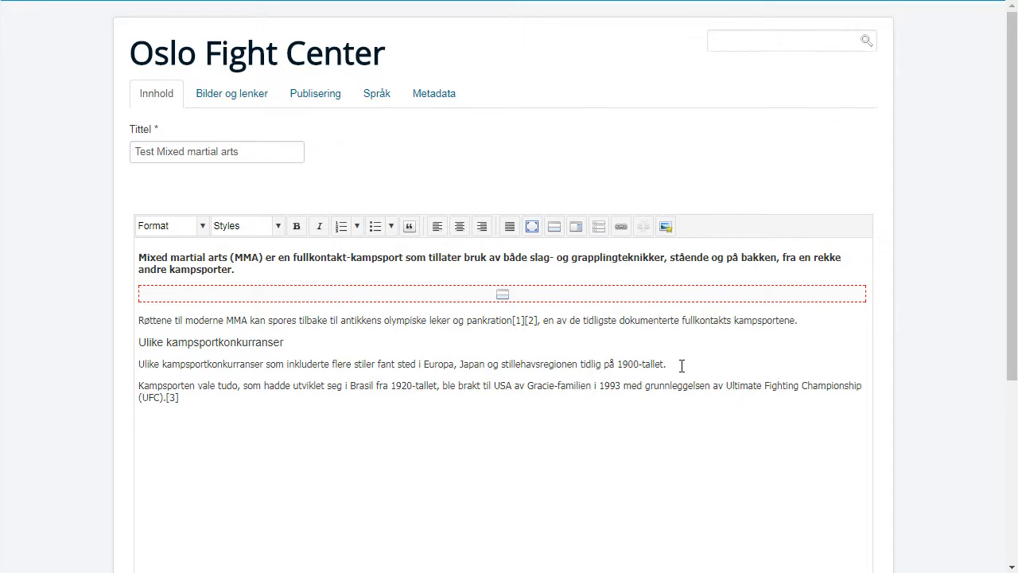
pyautogui.press('Return')
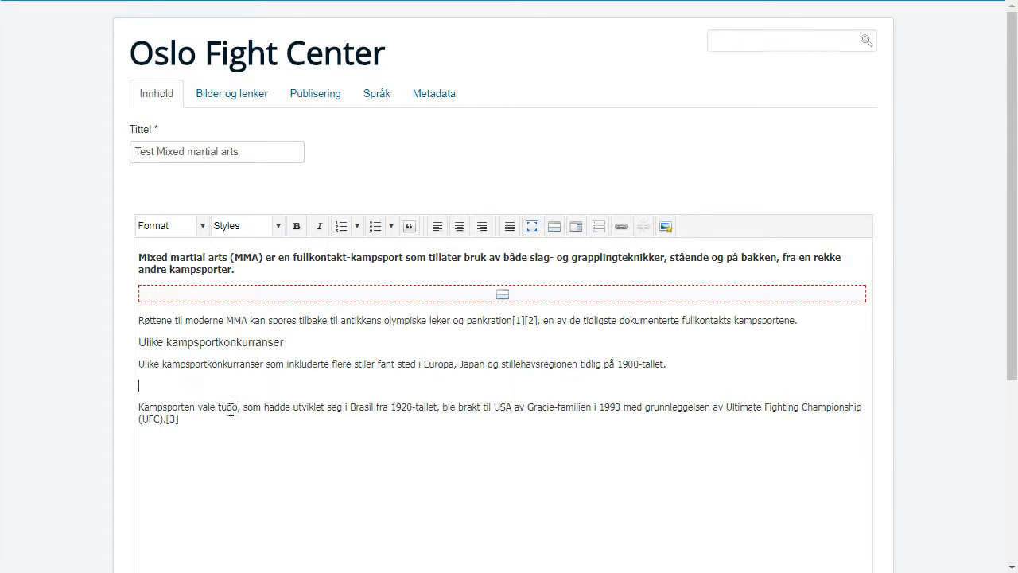
# - Paste 'Kampsporten vale tudo' into the empty line and format it as Heading 2
pyautogui.moveTo(238, 406); pyautogui.dragTo(129, 409)
pyautogui.hotkey('ctrl', 'c')
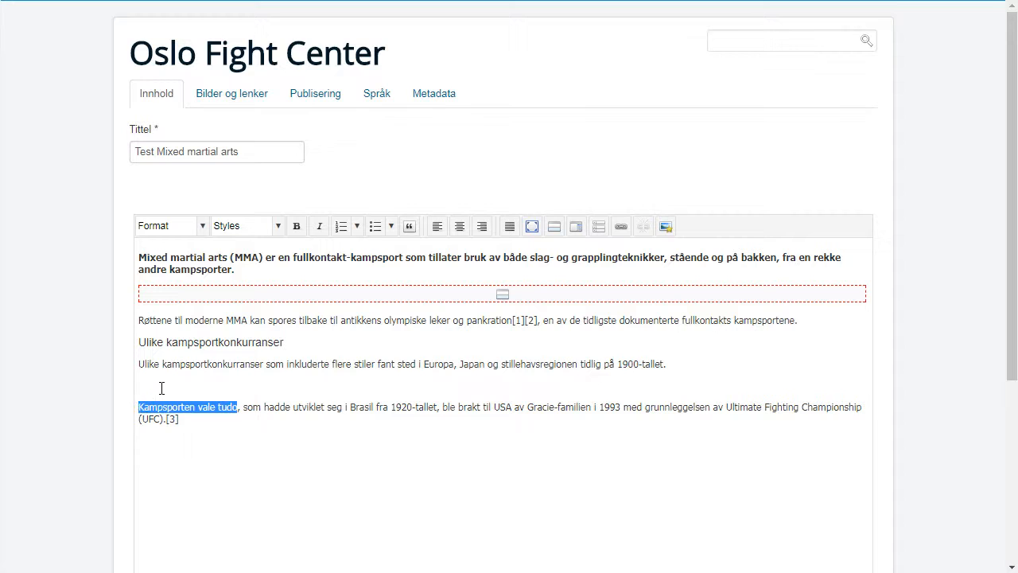
pyautogui.click(162, 386)
pyautogui.hotkey('ctrl', 'v')
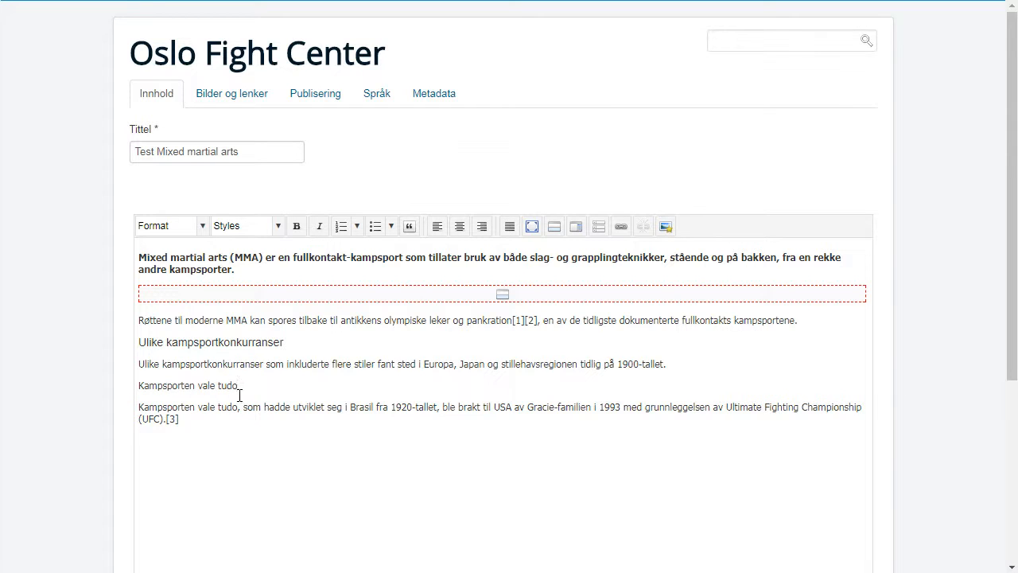
pyautogui.moveTo(245, 389); pyautogui.dragTo(136, 390)
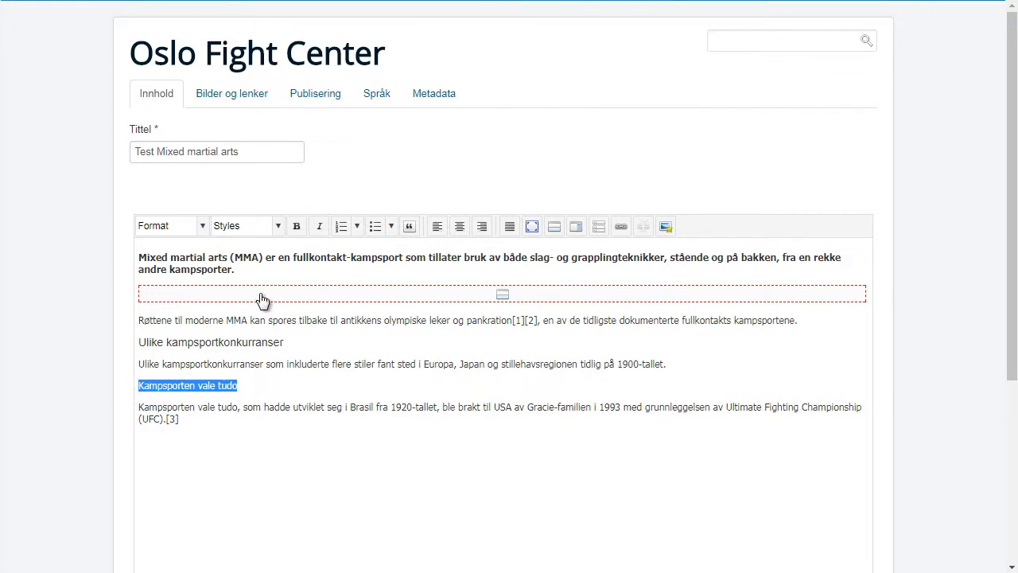
pyautogui.click(204, 229)
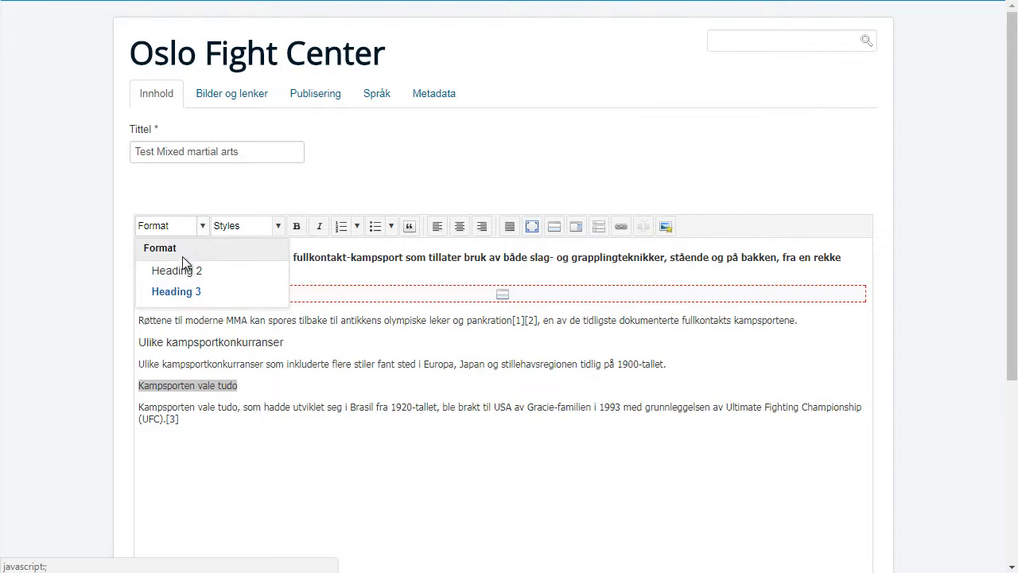
pyautogui.click(180, 274)
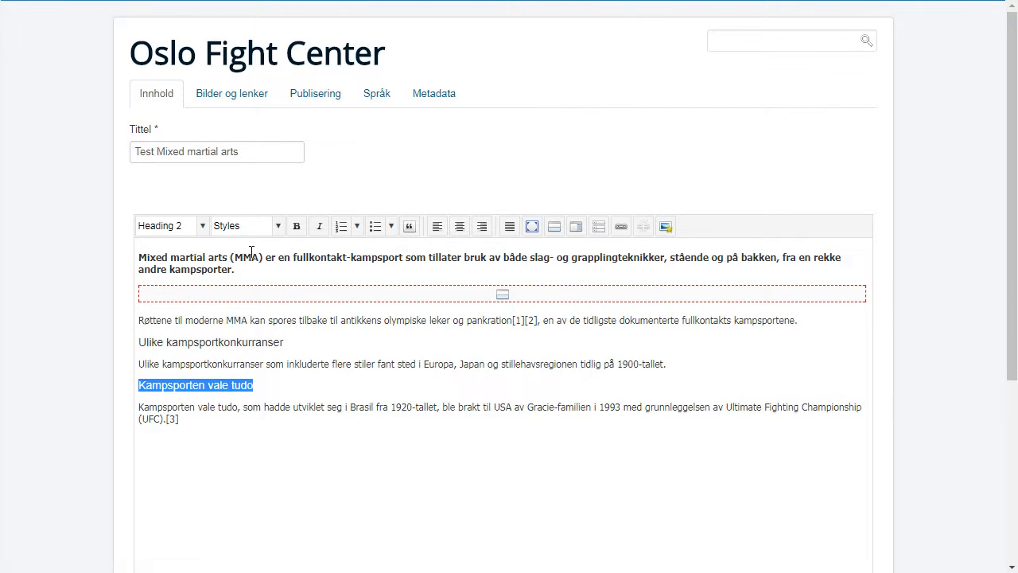
pyautogui.click(291, 385)
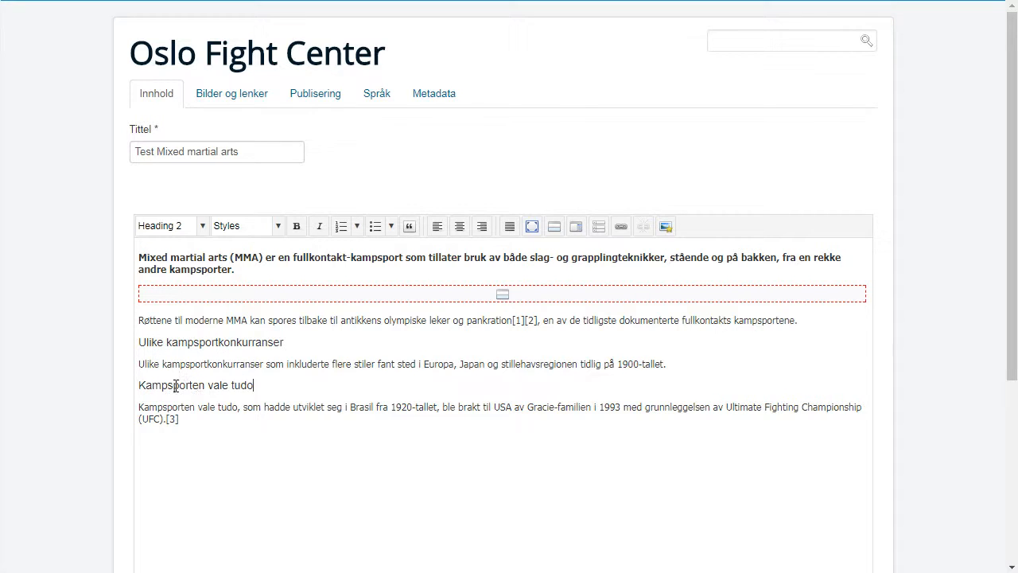
pyautogui.scroll(-4, 72, 381)
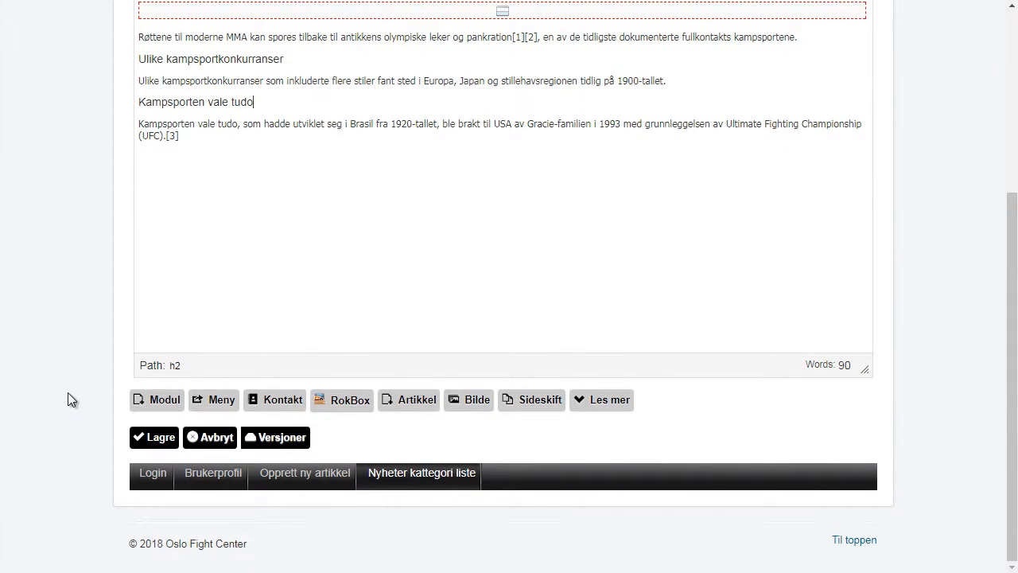
# - Save the article, check it on the front page and news list, then log out
pyautogui.click(156, 439)
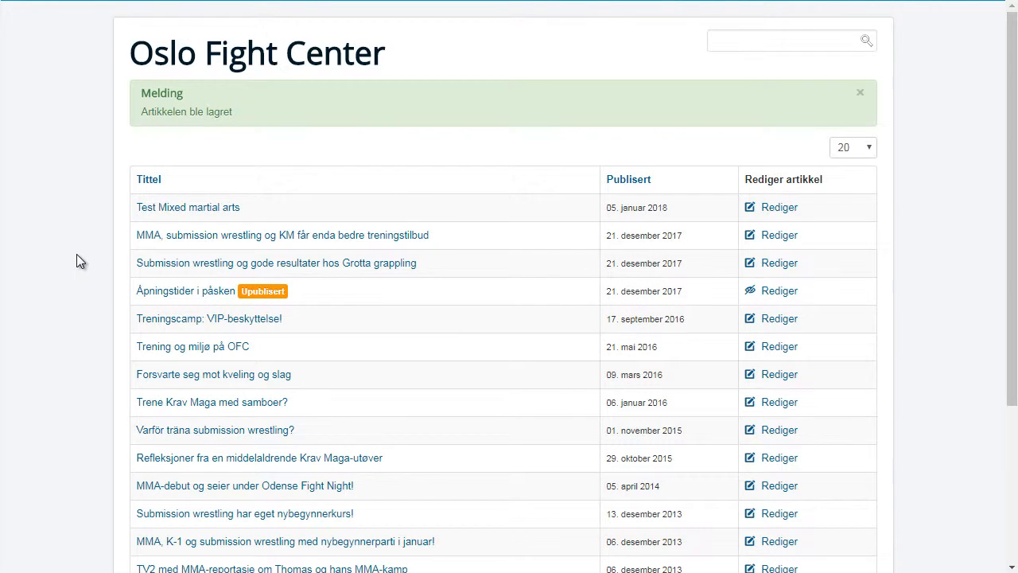
pyautogui.click(242, 57)
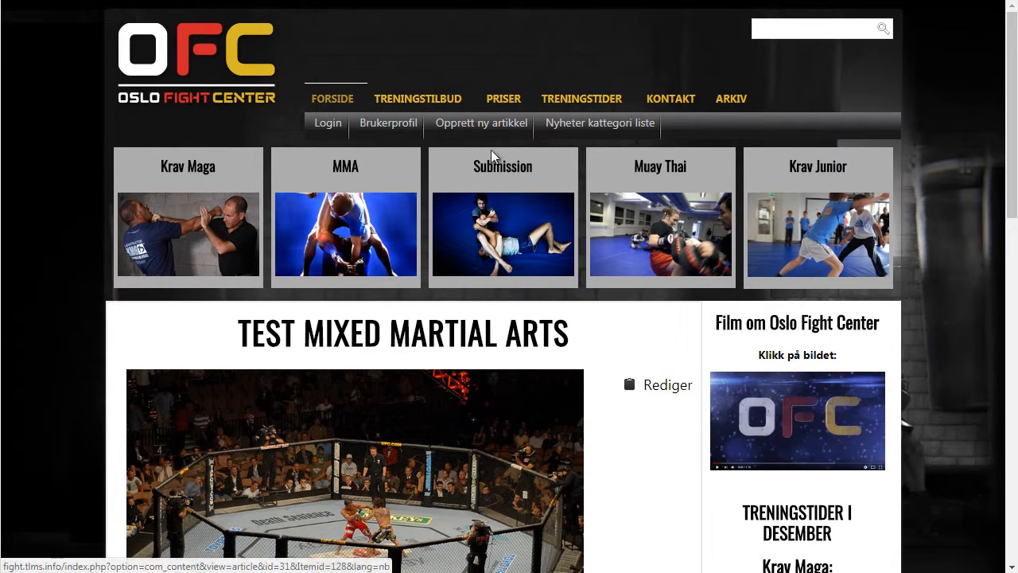
pyautogui.click(573, 130)
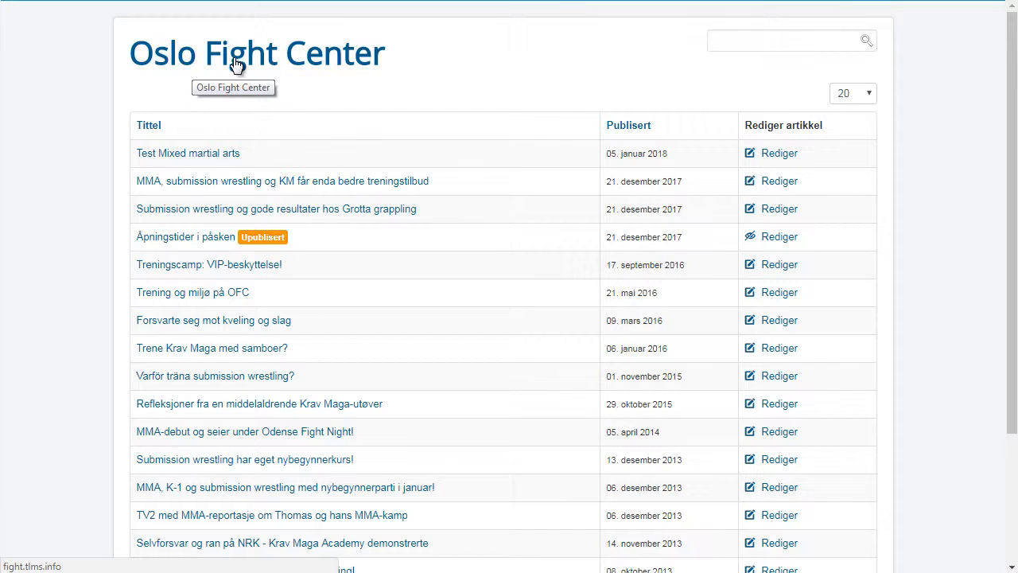
pyautogui.click(263, 63)
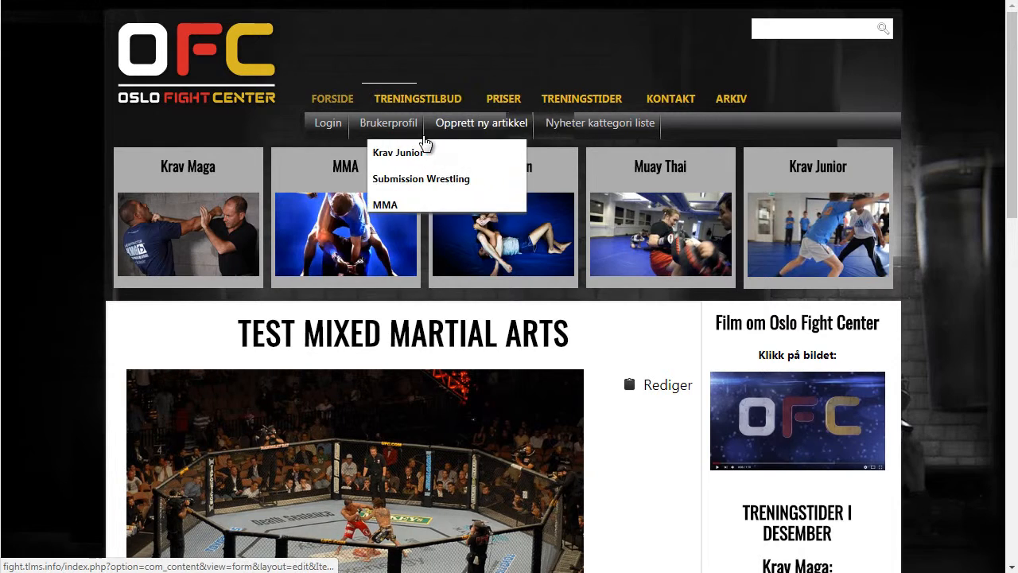
pyautogui.scroll(-4, 88, 311)
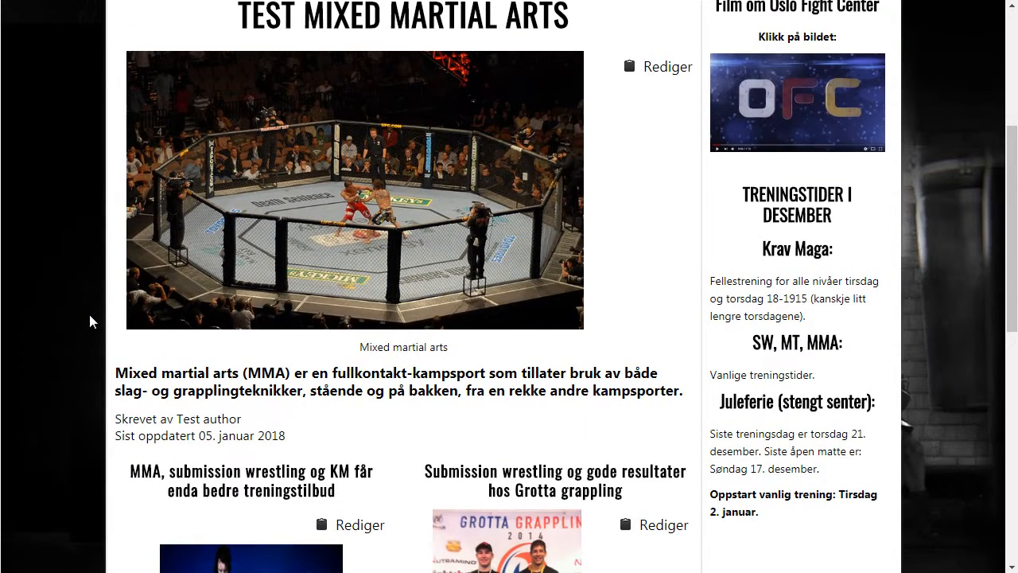
pyautogui.scroll(-8, 89, 311)
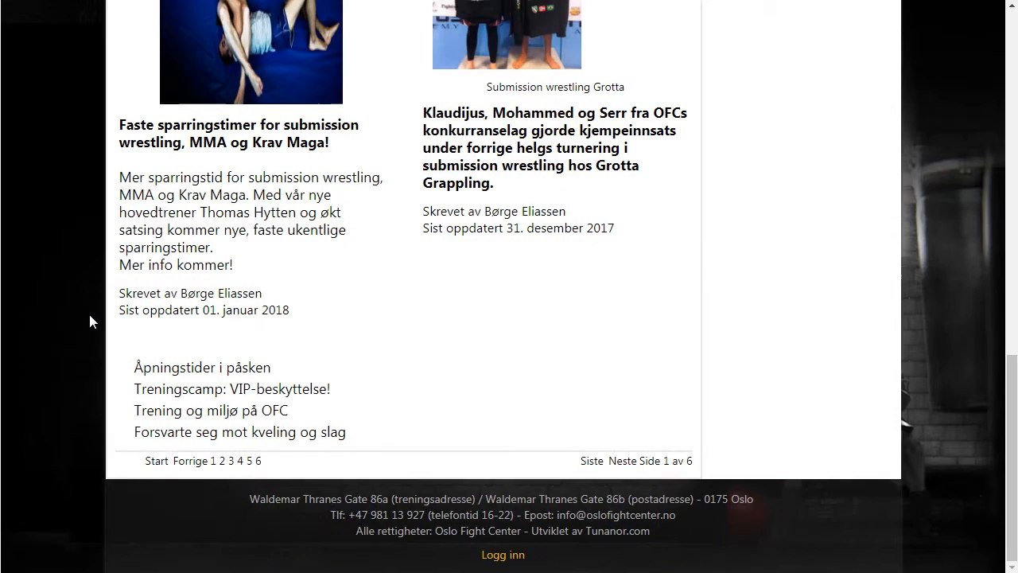
pyautogui.click(488, 554)
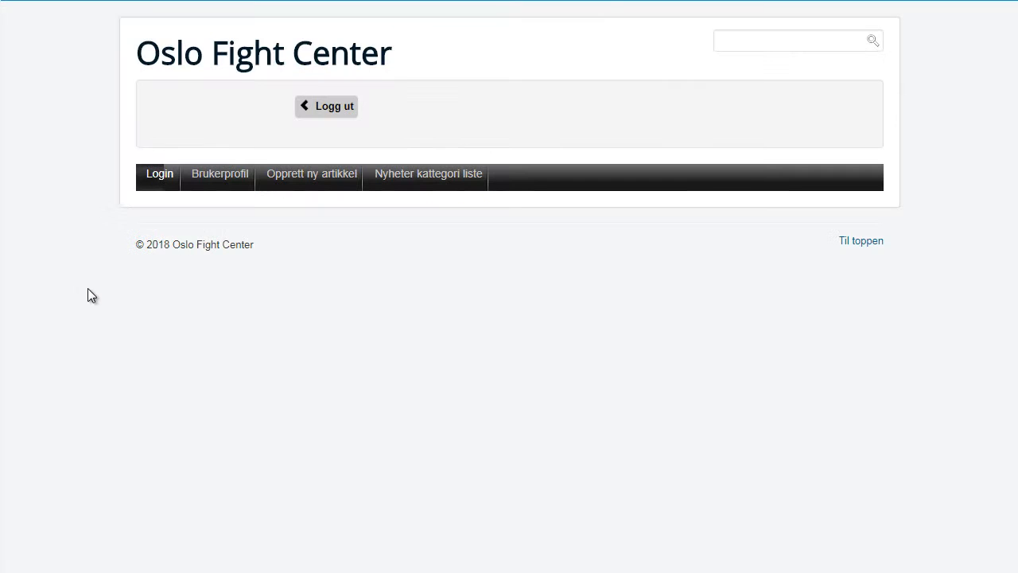
pyautogui.click(322, 116)
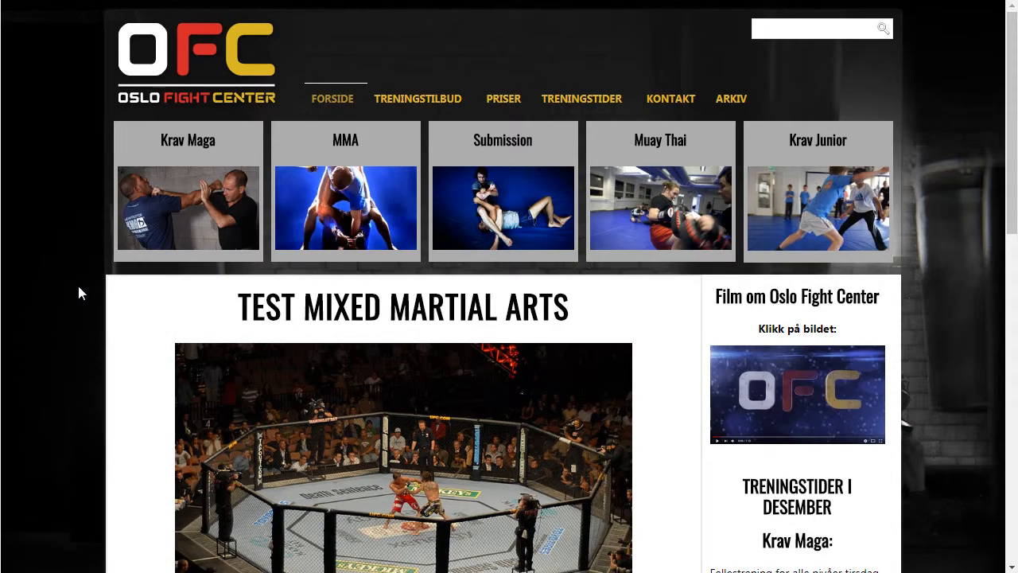
# - Open the article and inspect the 'Ulike kampsportkonkurranser' and 'Kampsporten vale tudo' headings
pyautogui.scroll(-2, 78, 293)
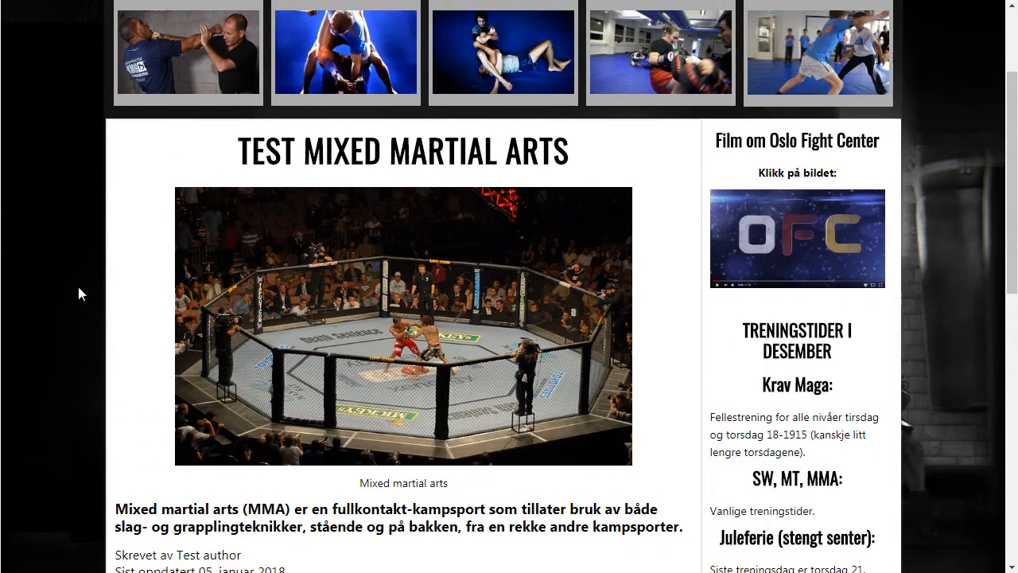
pyautogui.scroll(1, 78, 292)
pyautogui.click(343, 238)
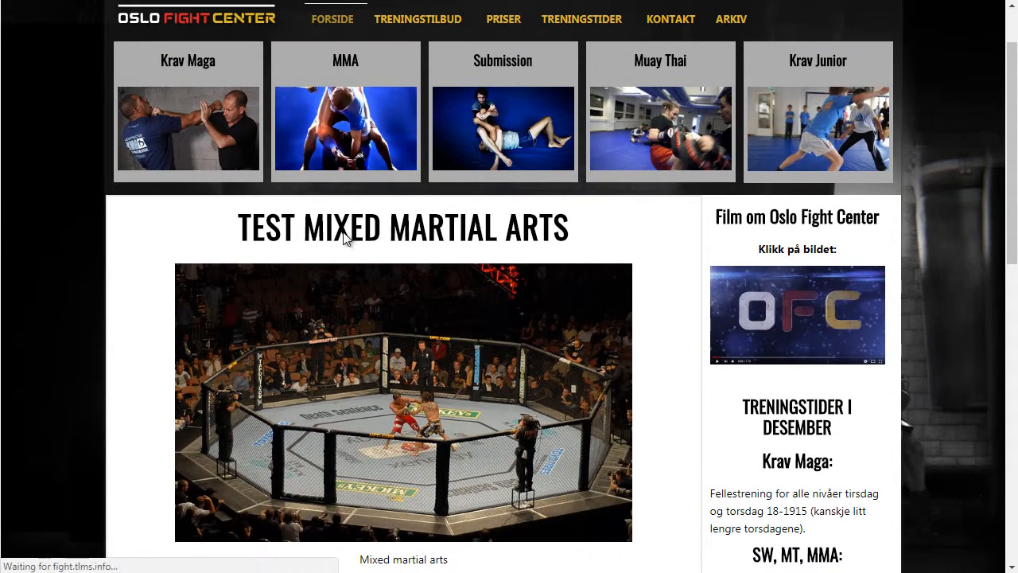
pyautogui.scroll(-1, 37, 306)
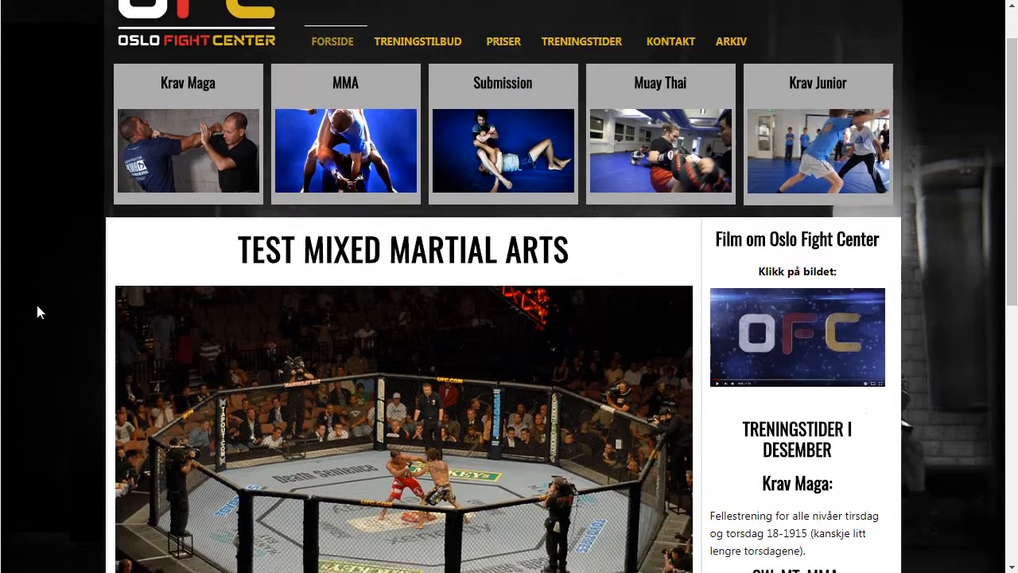
pyautogui.scroll(-7, 38, 310)
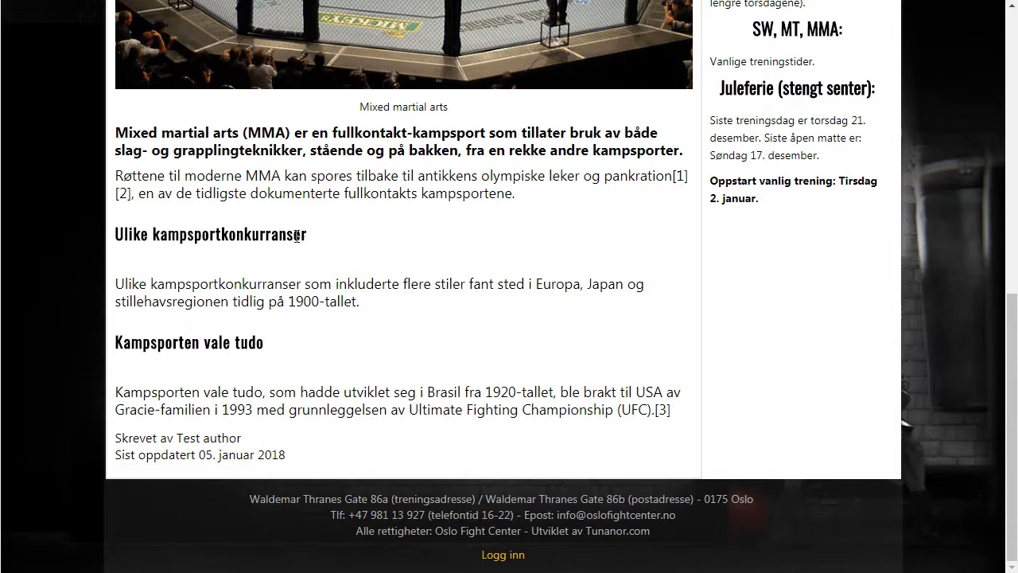
pyautogui.moveTo(296, 235); pyautogui.dragTo(115, 237)
pyautogui.click(178, 285)
pyautogui.moveTo(267, 350); pyautogui.dragTo(120, 351)
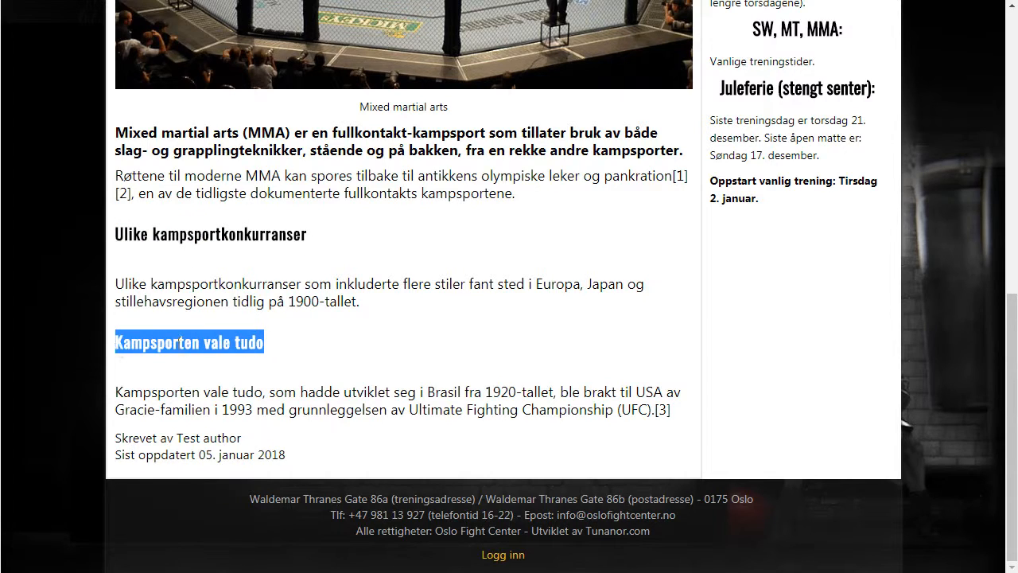
pyautogui.click(269, 350)
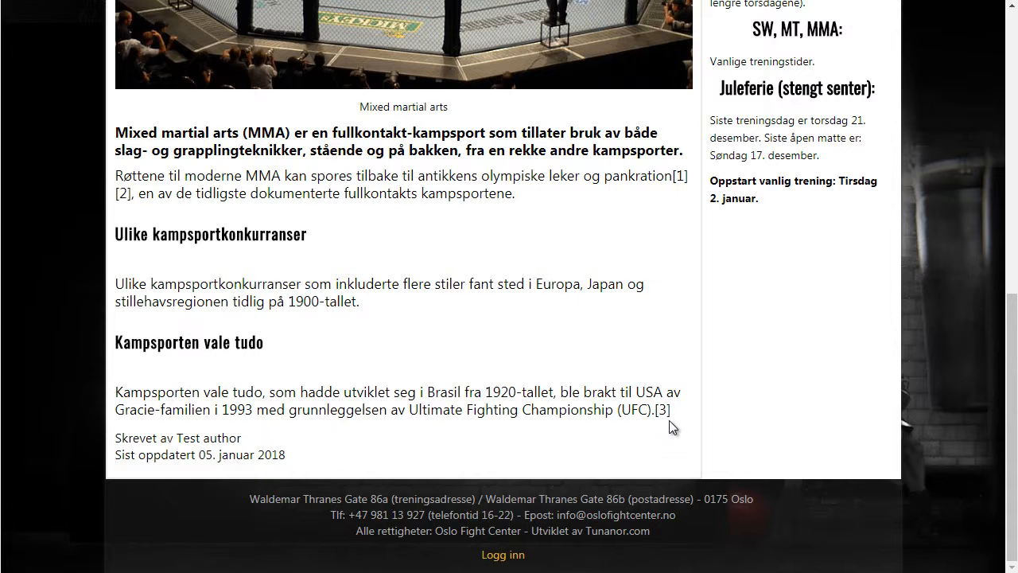
pyautogui.scroll(2, 669, 420)
pyautogui.scroll(4, 669, 419)
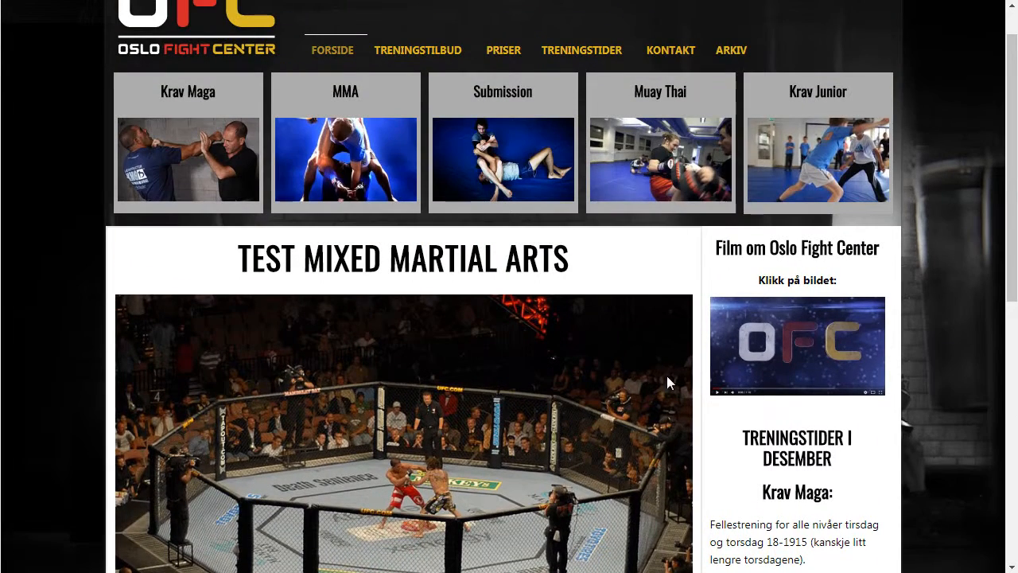